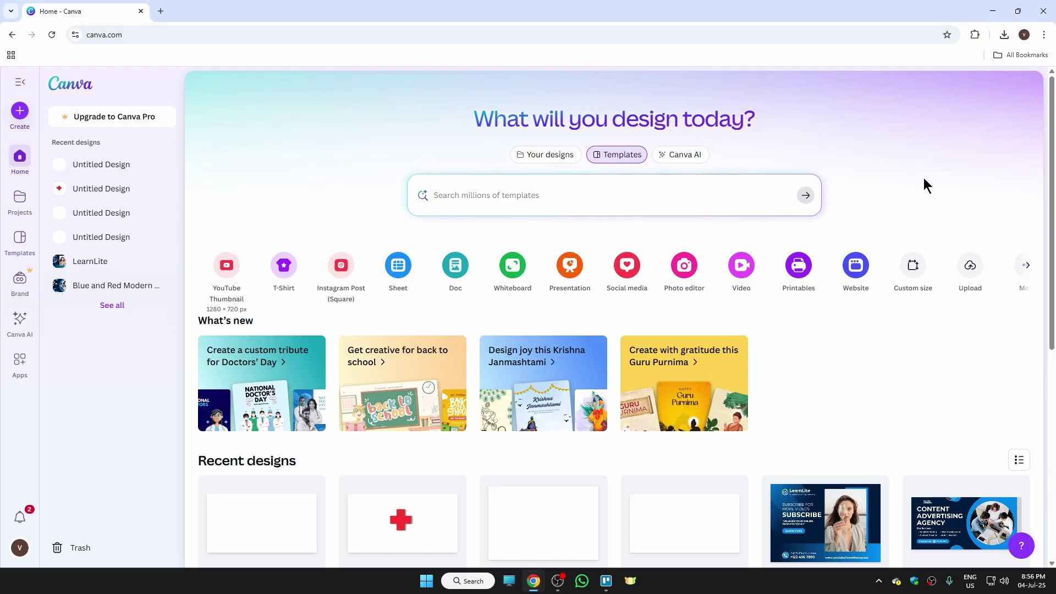
Choose Custom size in inches with width 11.69 and height 8.27.
{"action": "left_click", "coordinate": [19, 112]}
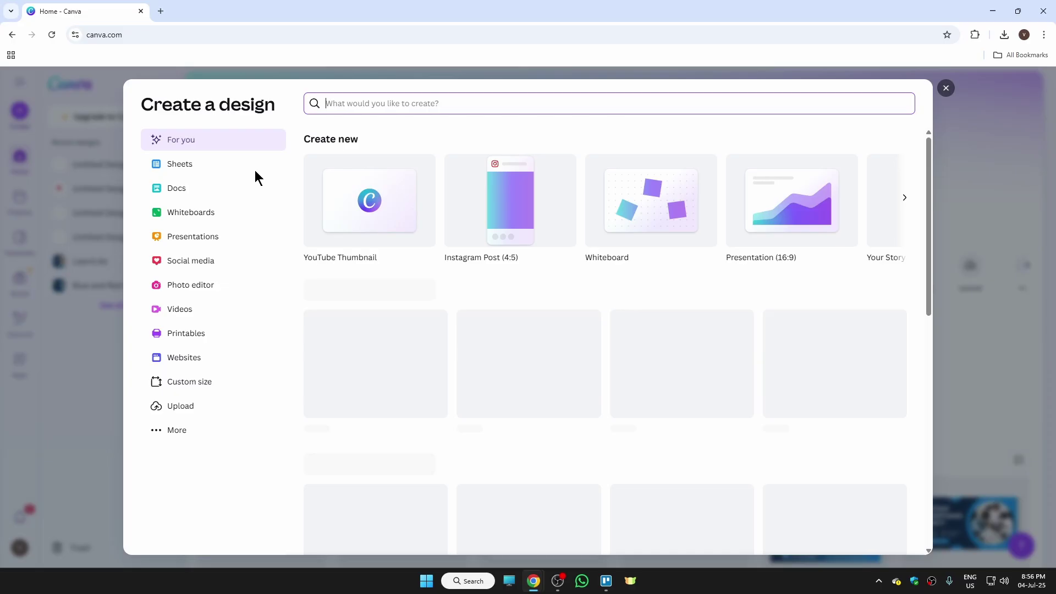
{"action": "left_click", "coordinate": [214, 385]}
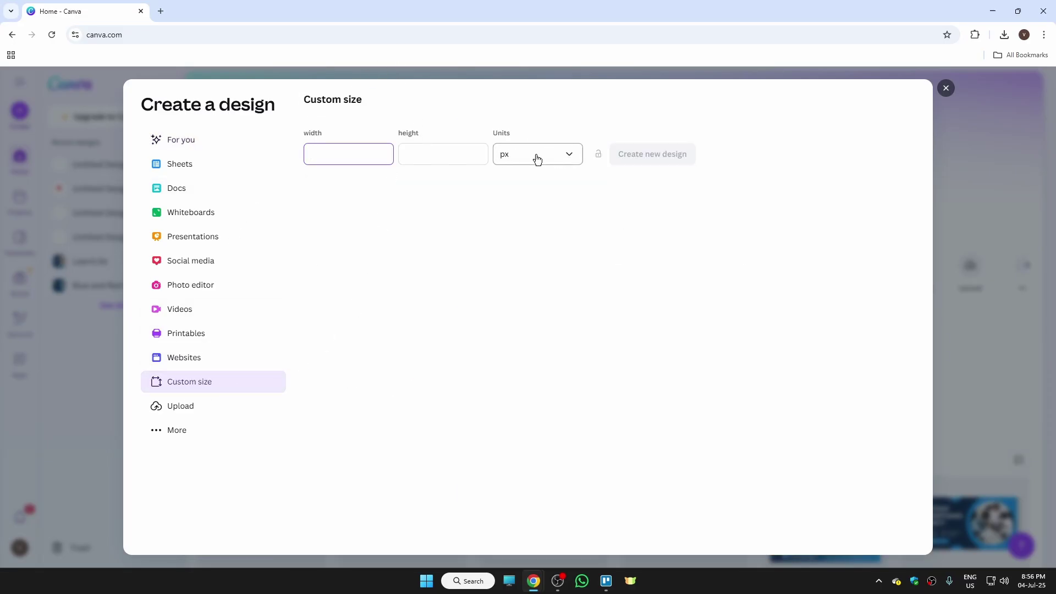
{"action": "left_click", "coordinate": [561, 160]}
{"action": "left_click", "coordinate": [525, 213]}
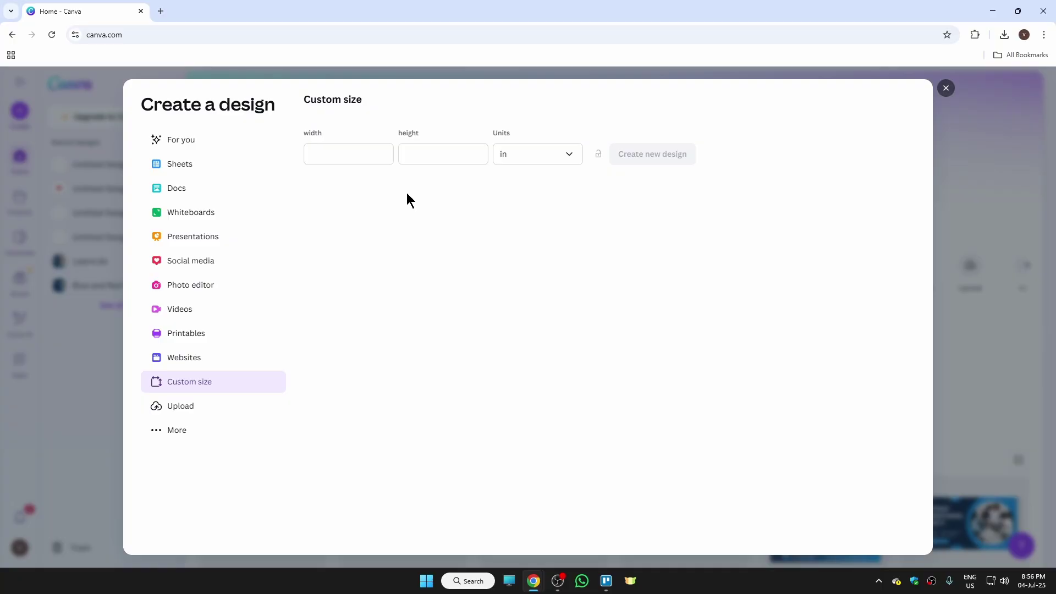
{"action": "left_click", "coordinate": [324, 158]}
{"action": "type", "text": "11.69"}
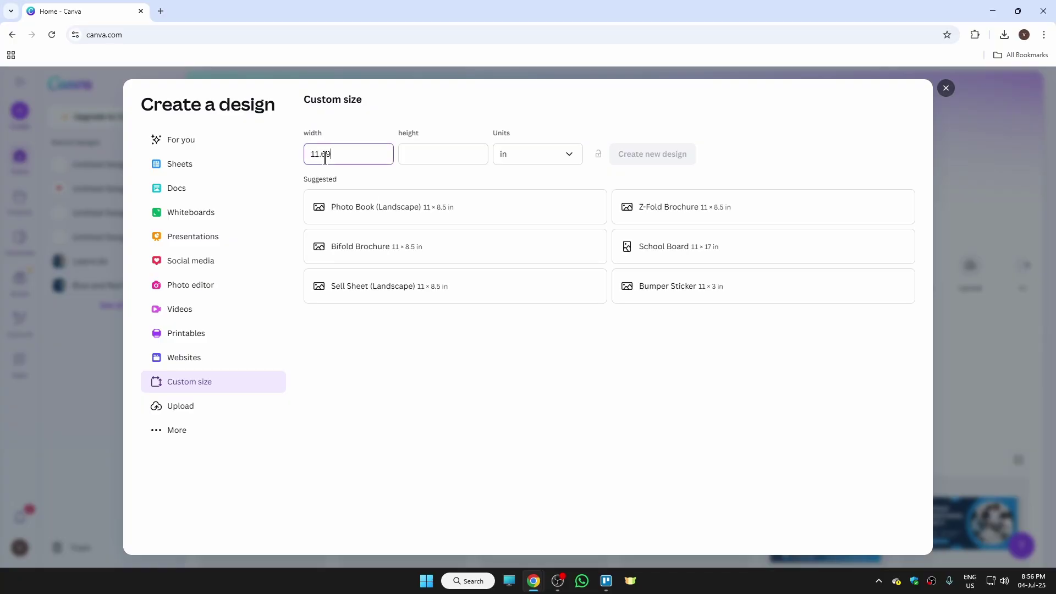
{"action": "left_click", "coordinate": [451, 150]}
{"action": "type", "text": "8"}
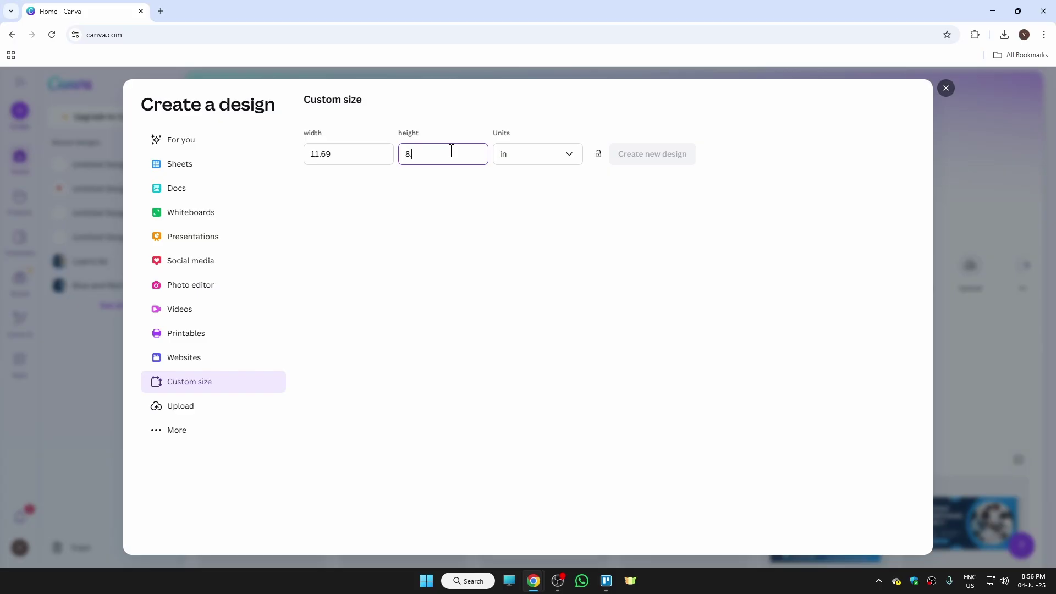
{"action": "type", "text": ".24"}
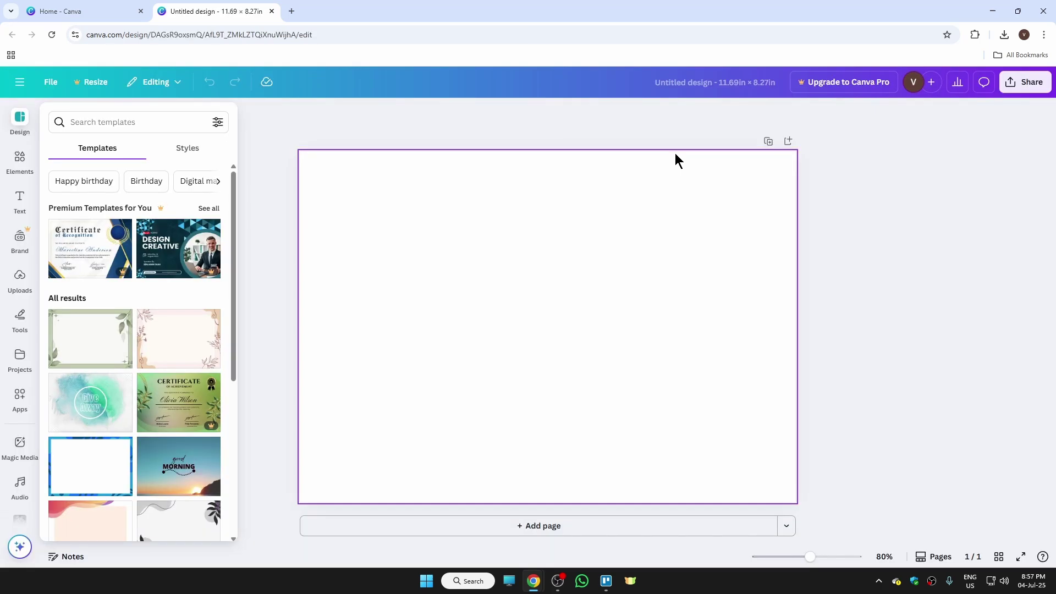
Add a square shape from Elements and resize it to 2.13 × 3.4 inches.
{"action": "left_click", "coordinate": [20, 166]}
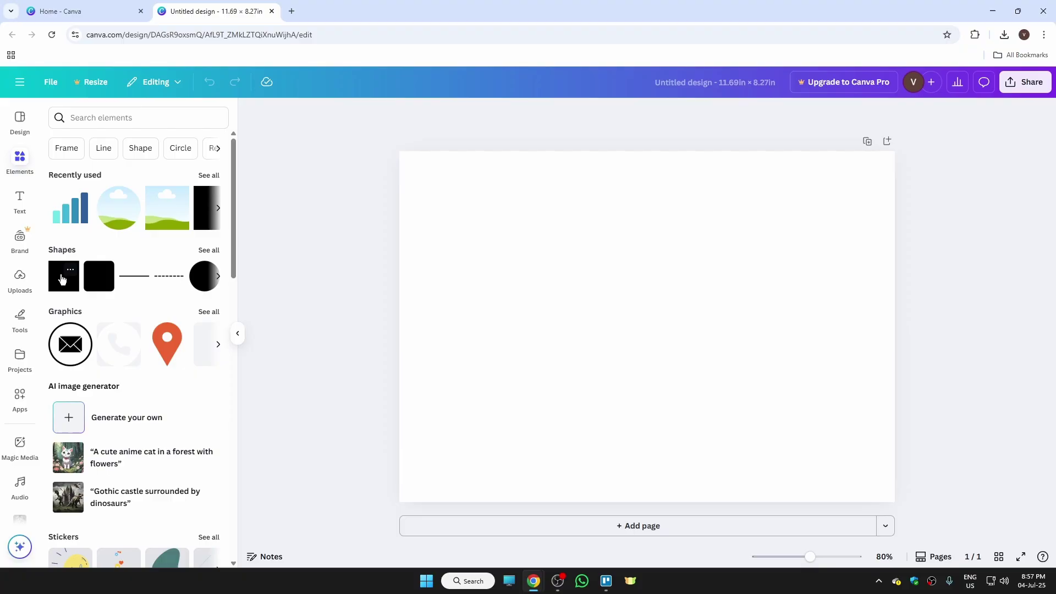
{"action": "left_click", "coordinate": [62, 278]}
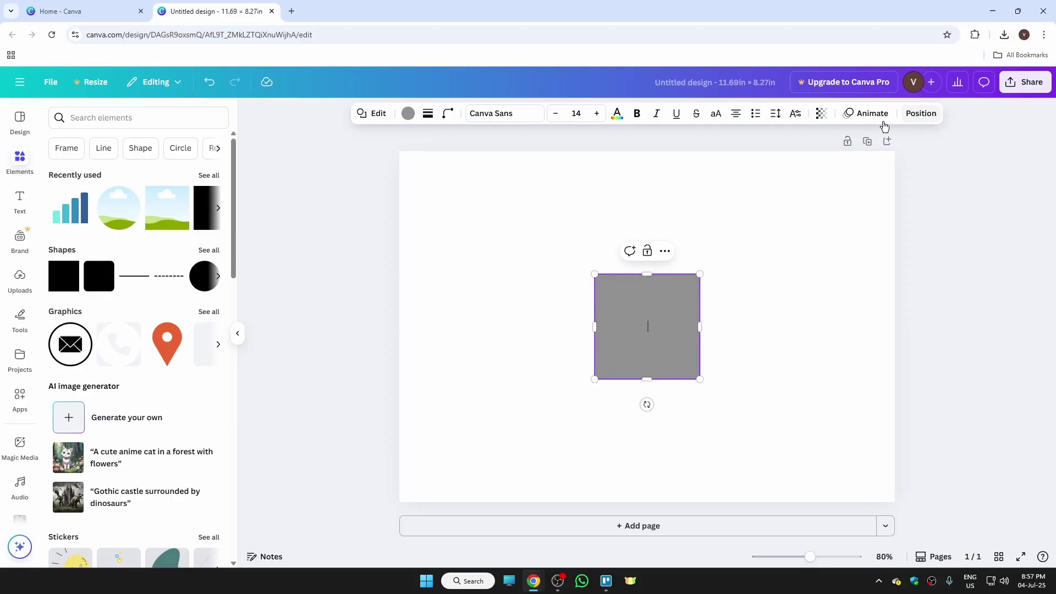
{"action": "left_click", "coordinate": [918, 117]}
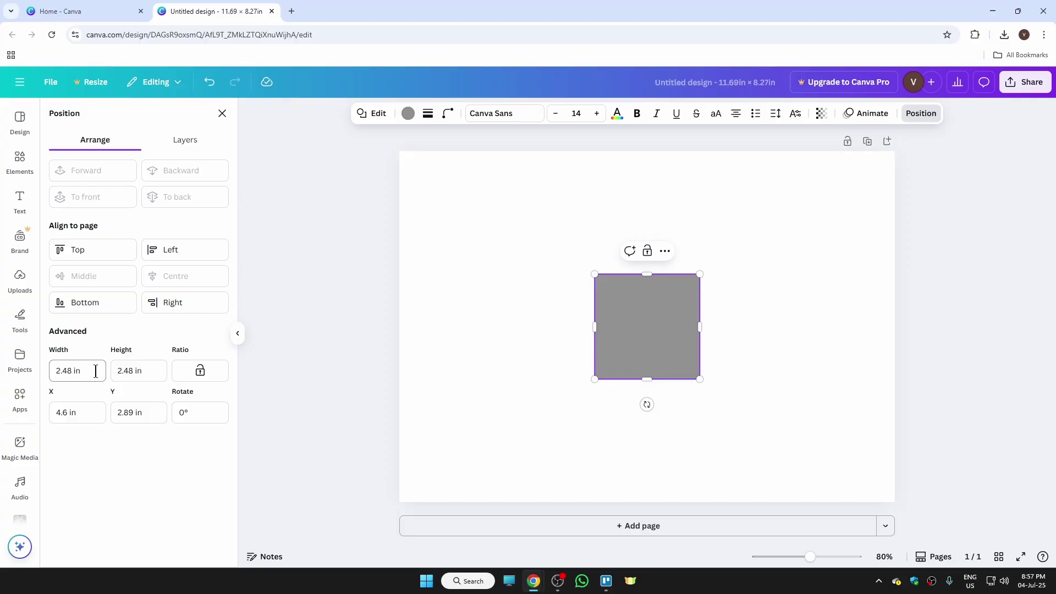
{"action": "left_click_drag", "start_coordinate": [96, 371], "coordinate": [52, 373]}
{"action": "type", "text": "2.1"}
{"action": "type", "text": "3"}
{"action": "left_click_drag", "start_coordinate": [150, 371], "coordinate": [86, 367]}
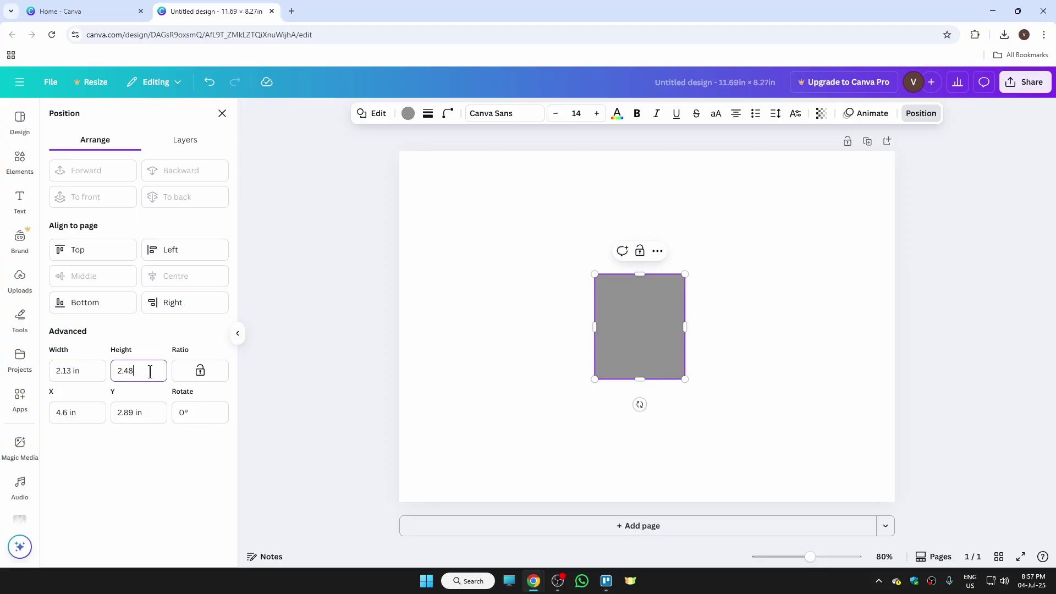
{"action": "type", "text": "3"}
{"action": "key", "text": "Return"}
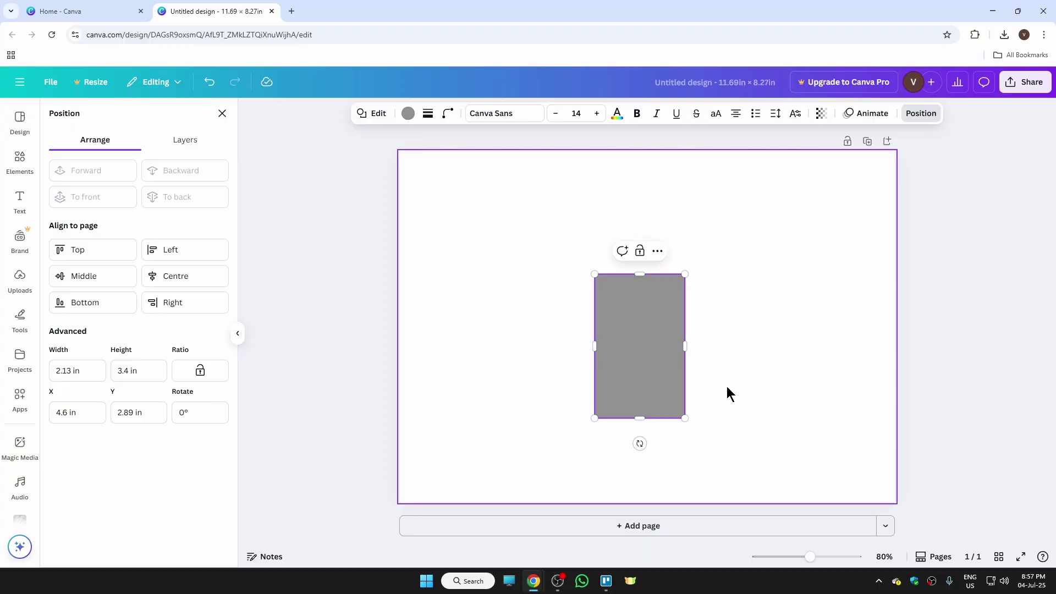
Move the grey rectangle to the upper-left area of the page.
{"action": "left_click", "coordinate": [759, 381]}
{"action": "left_click_drag", "start_coordinate": [650, 377], "coordinate": [478, 301]}
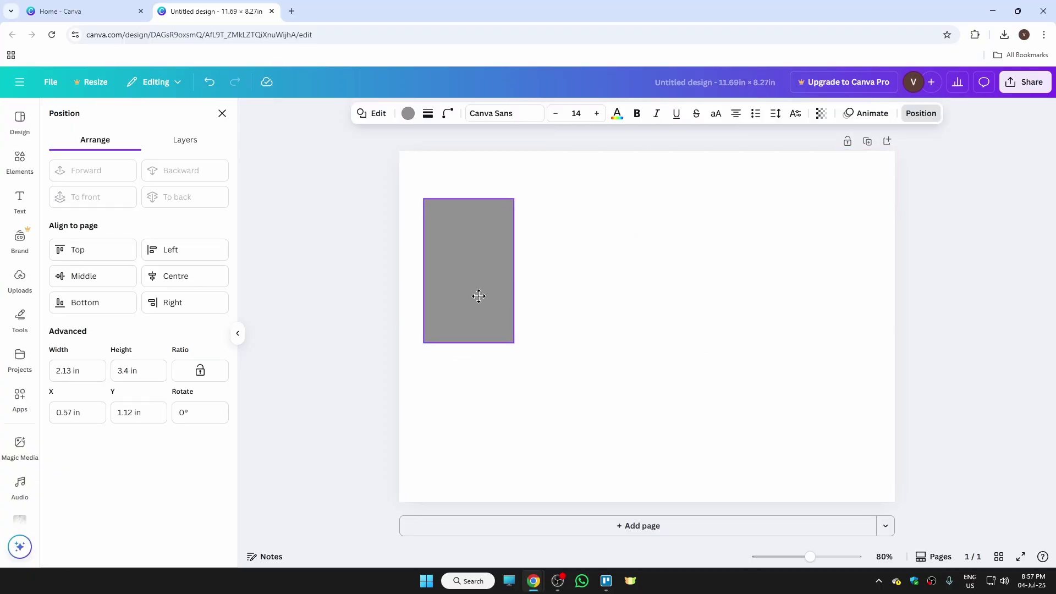
{"action": "left_click", "coordinate": [613, 311]}
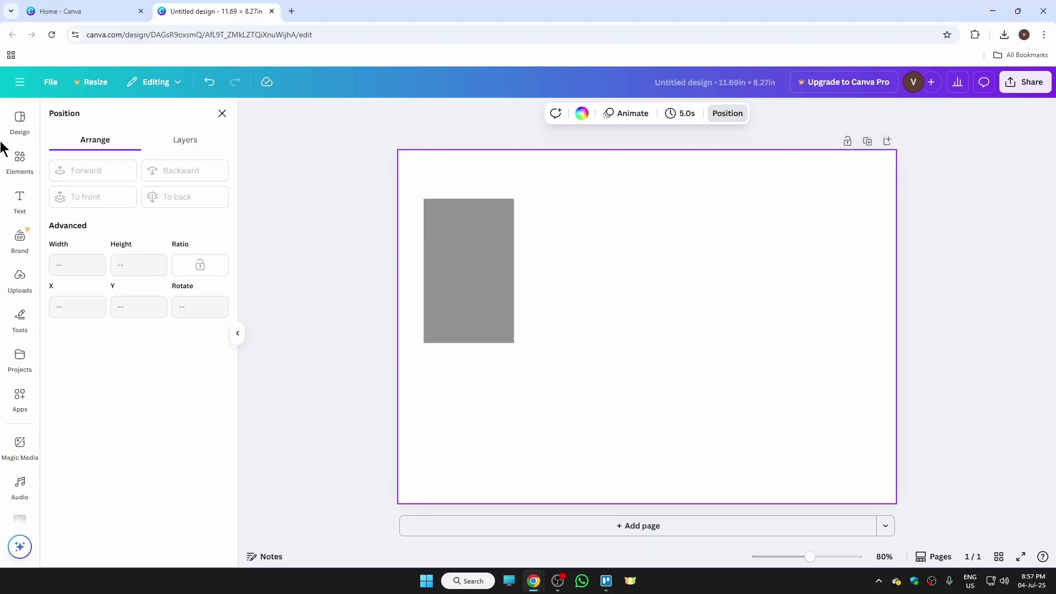
Add a landscape photo frame from Elements and resize it to 1.8 × 2.5 inches.
{"action": "left_click", "coordinate": [20, 161]}
{"action": "left_click_drag", "start_coordinate": [231, 242], "coordinate": [246, 520]}
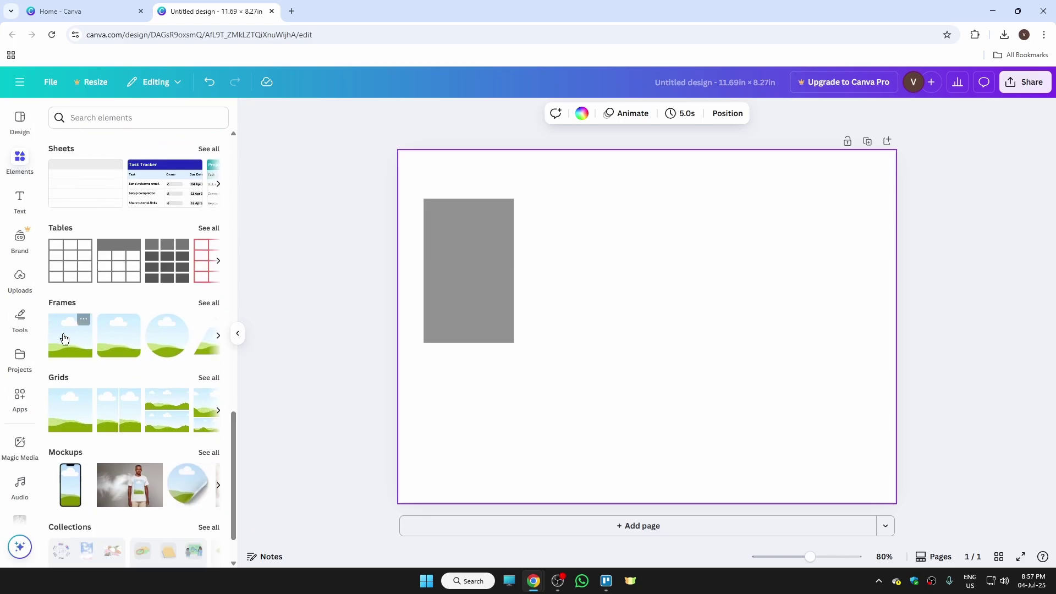
{"action": "left_click", "coordinate": [75, 349]}
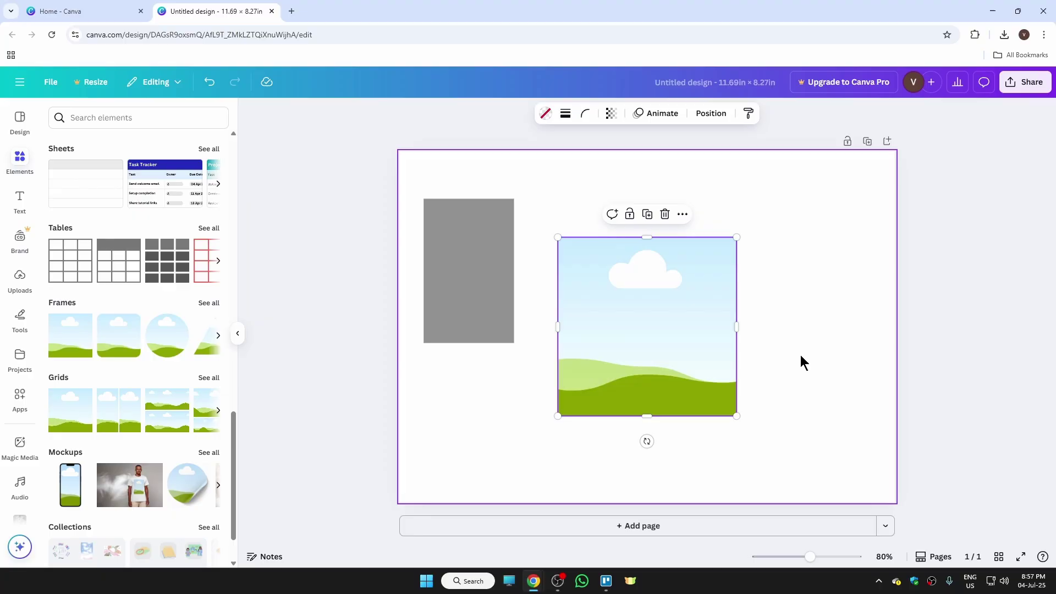
{"action": "left_click", "coordinate": [710, 114]}
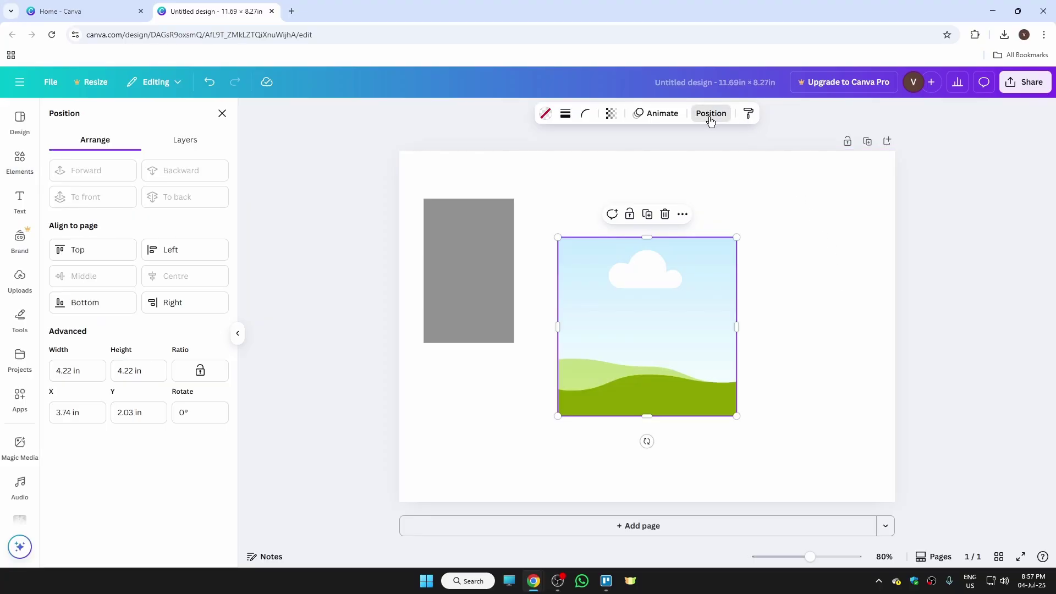
{"action": "left_click_drag", "start_coordinate": [88, 371], "coordinate": [44, 379]}
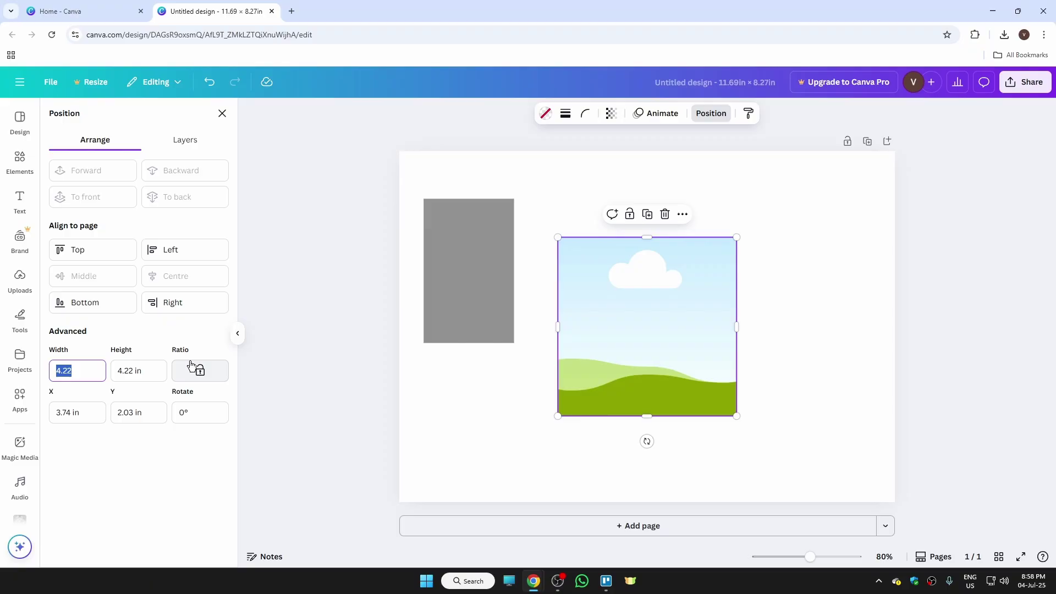
{"action": "type", "text": "1"}
{"action": "type", "text": ".8"}
{"action": "left_click", "coordinate": [149, 370]}
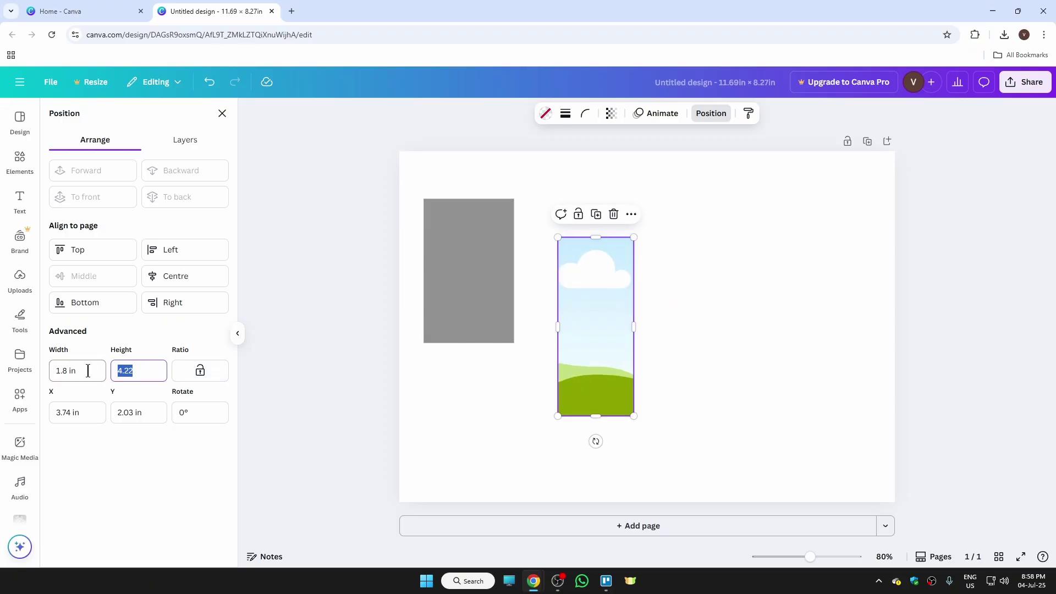
{"action": "type", "text": "2.5"}
{"action": "key", "text": "Return"}
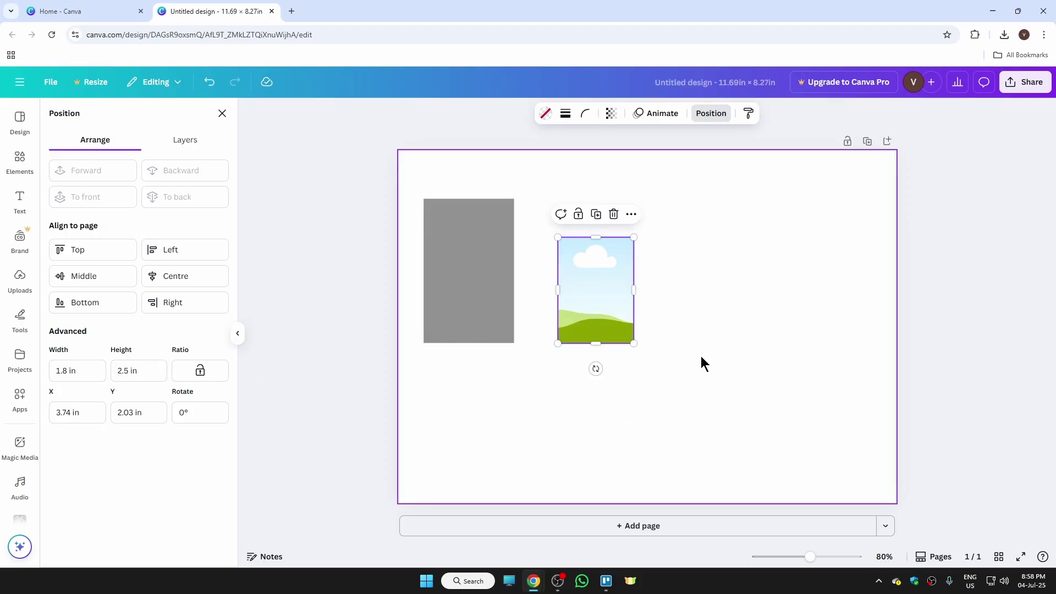
Fill the rectangle with white and give it a thin solid outline.
{"action": "left_click", "coordinate": [701, 357]}
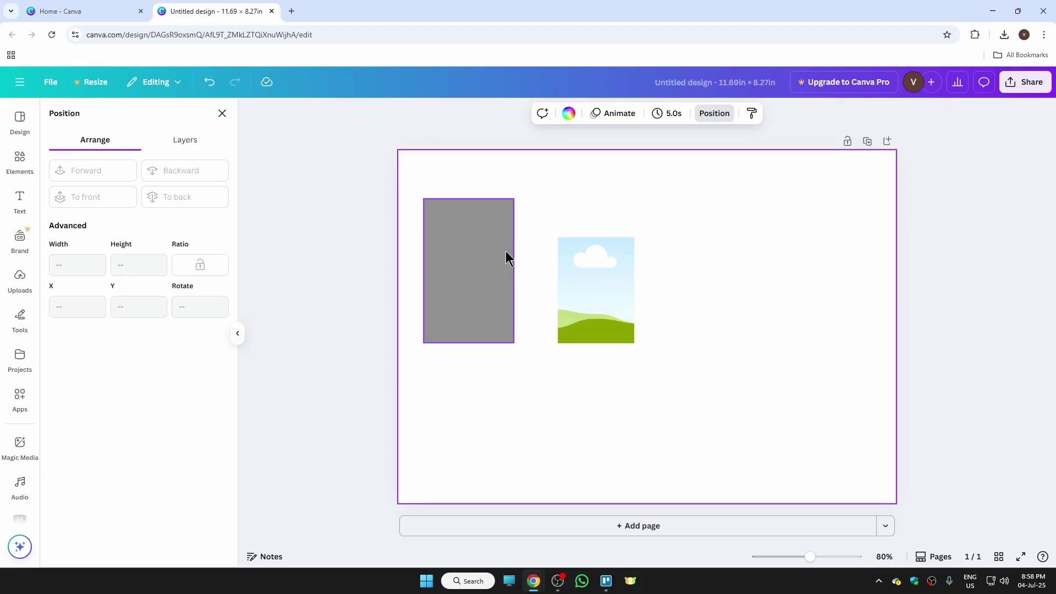
{"action": "left_click", "coordinate": [478, 257]}
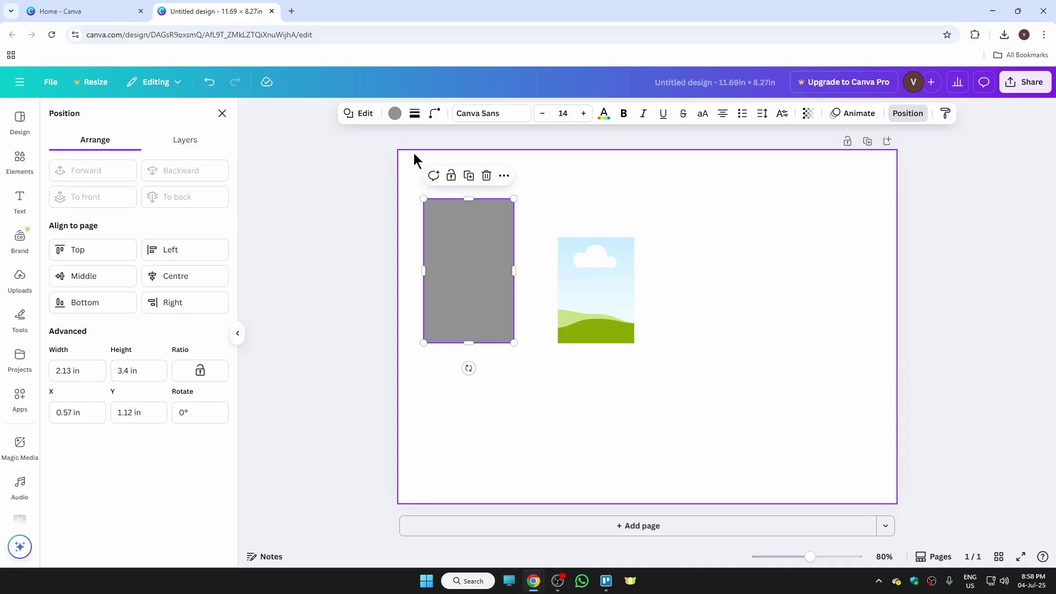
{"action": "left_click", "coordinate": [395, 114]}
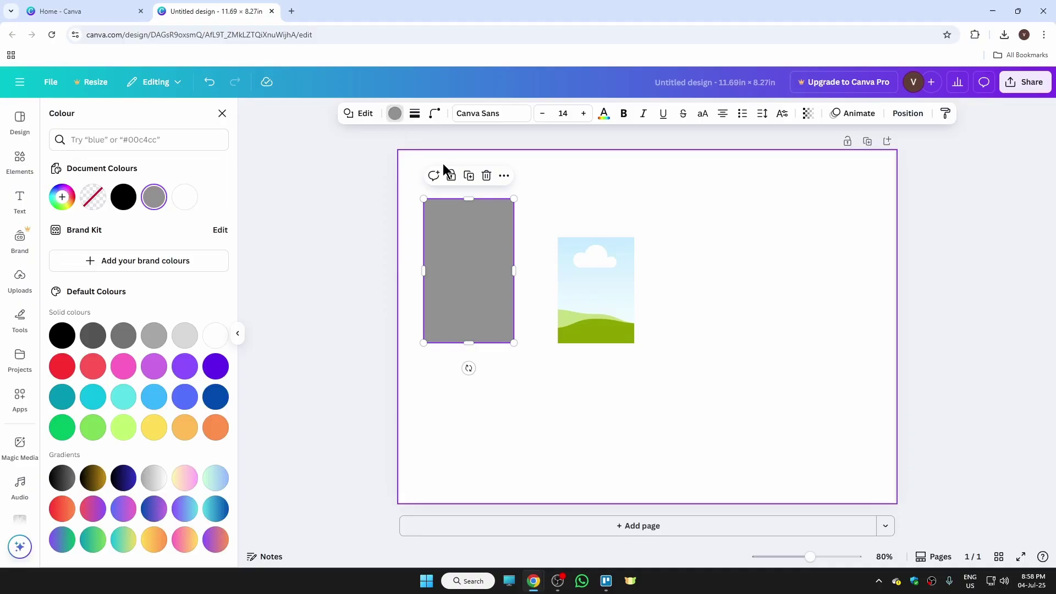
{"action": "left_click", "coordinate": [215, 336]}
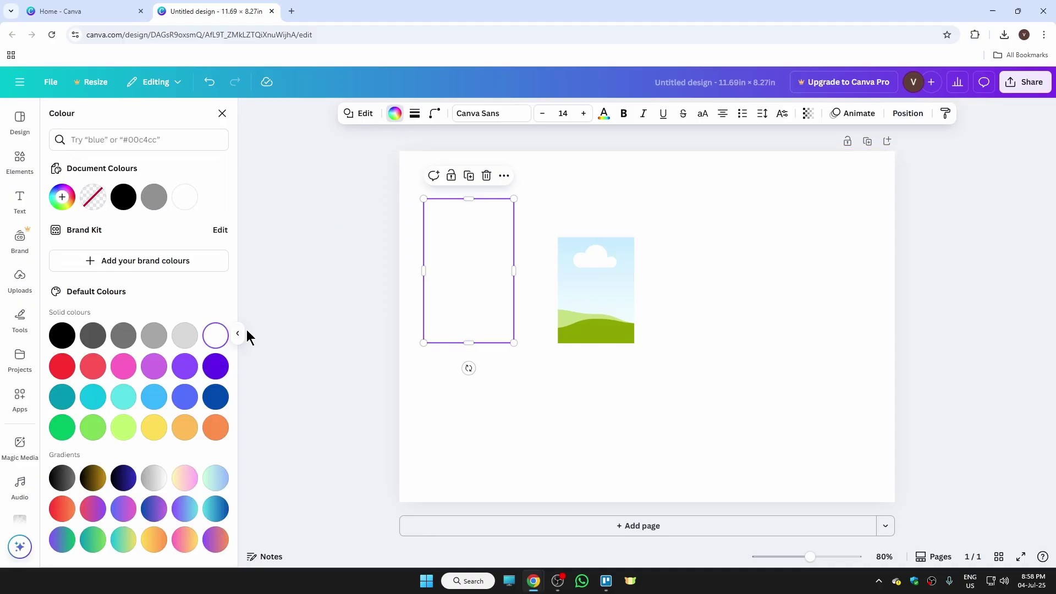
{"action": "left_click", "coordinate": [415, 114]}
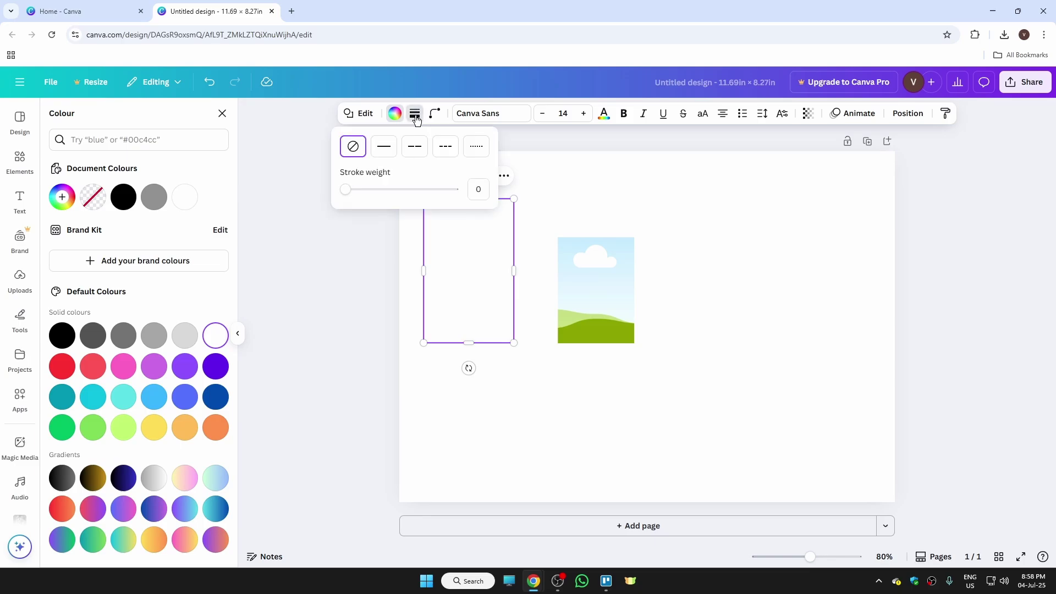
{"action": "left_click", "coordinate": [385, 153]}
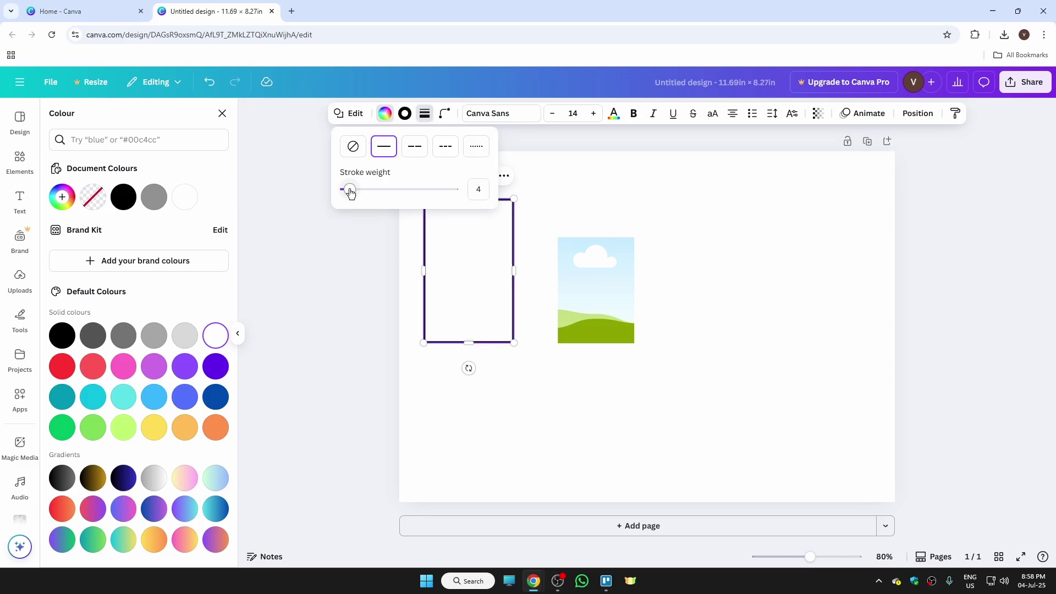
{"action": "left_click", "coordinate": [702, 235]}
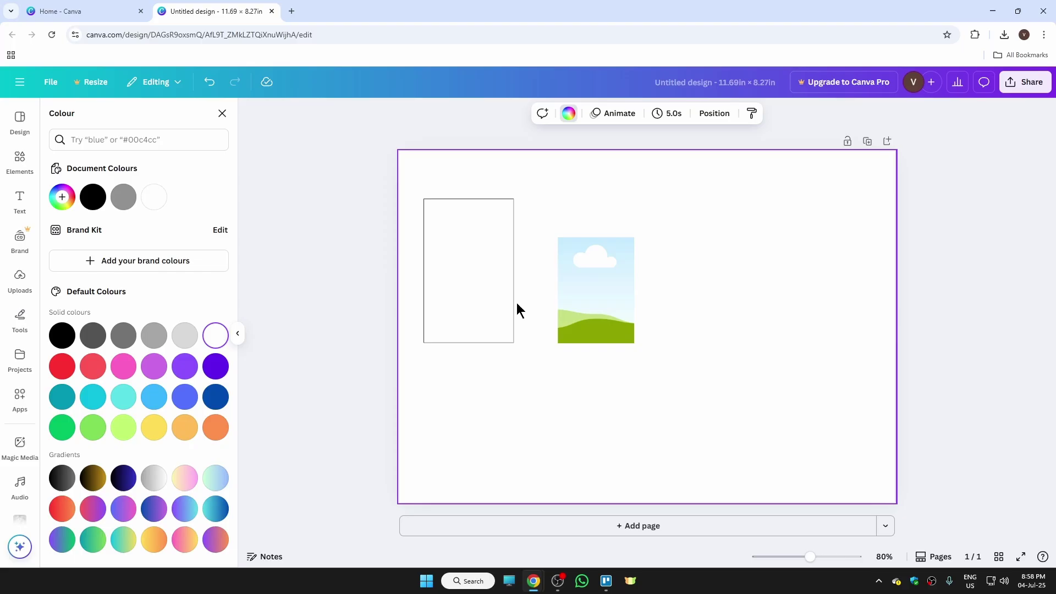
Place the white rectangle top-left and set the photo frame inside its border.
{"action": "left_click_drag", "start_coordinate": [467, 299], "coordinate": [450, 263]}
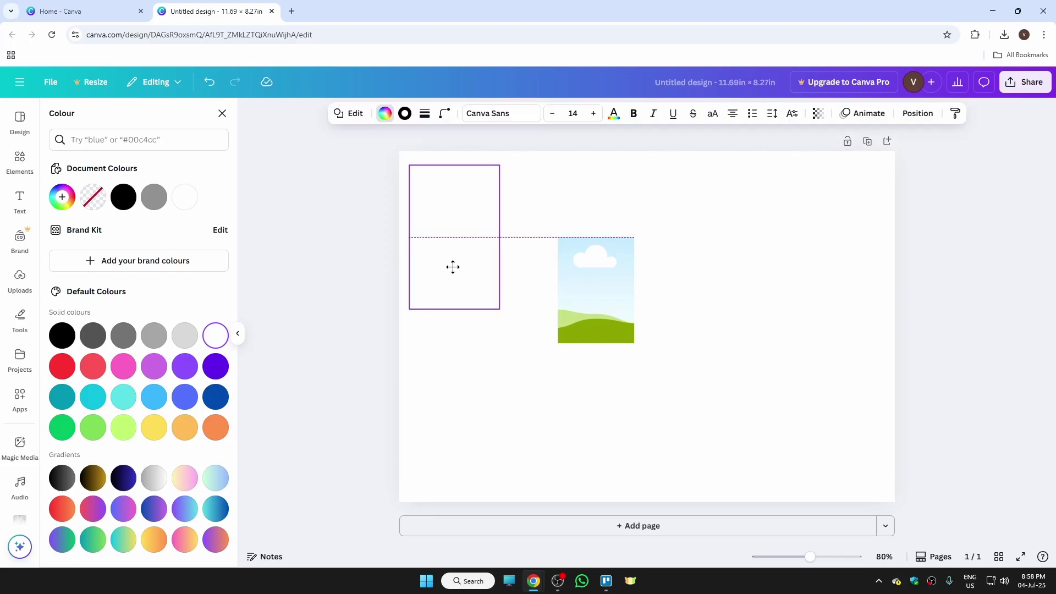
{"action": "left_click_drag", "start_coordinate": [451, 262], "coordinate": [451, 262]}
{"action": "left_click", "coordinate": [709, 352]}
{"action": "left_click_drag", "start_coordinate": [609, 313], "coordinate": [467, 248]}
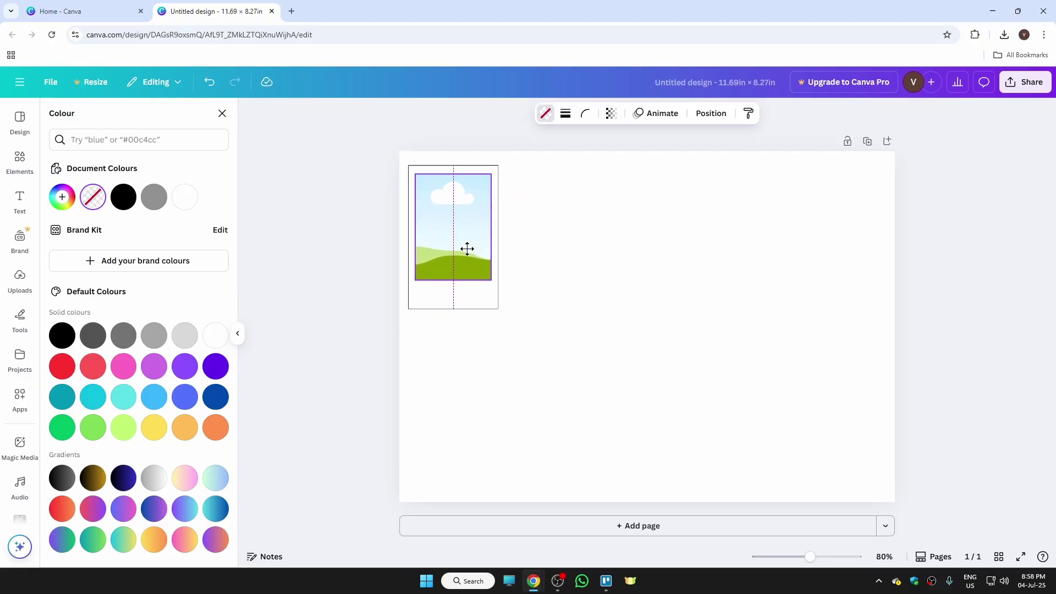
{"action": "left_click_drag", "start_coordinate": [467, 248], "coordinate": [467, 249]}
{"action": "left_click", "coordinate": [635, 280]}
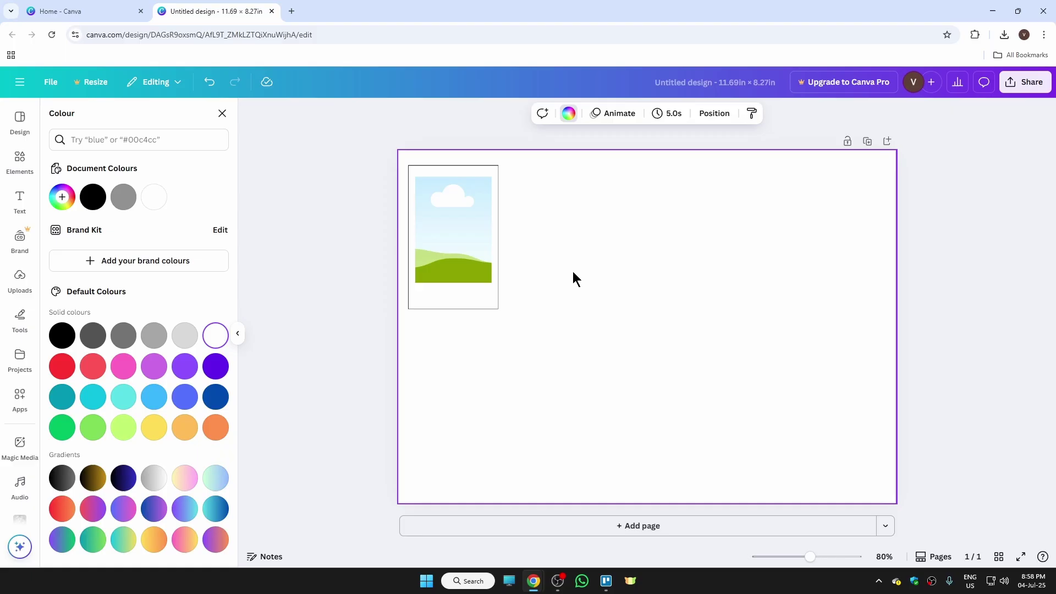
Group the white border with the photo frame, then duplicate the group.
{"action": "left_click_drag", "start_coordinate": [648, 381], "coordinate": [439, 202]}
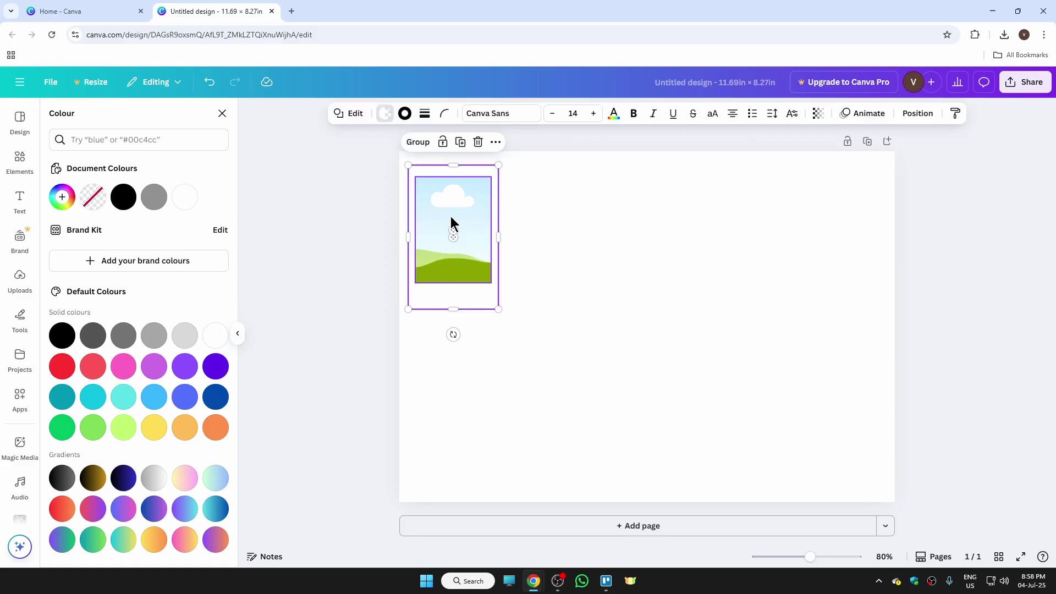
{"action": "right_click", "coordinate": [455, 212]}
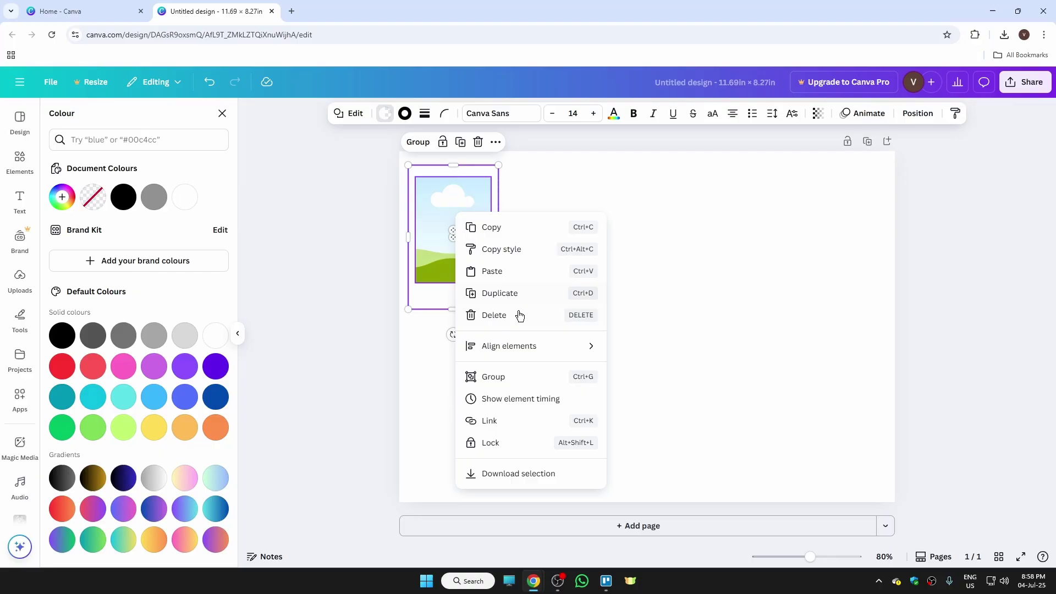
{"action": "left_click", "coordinate": [527, 377]}
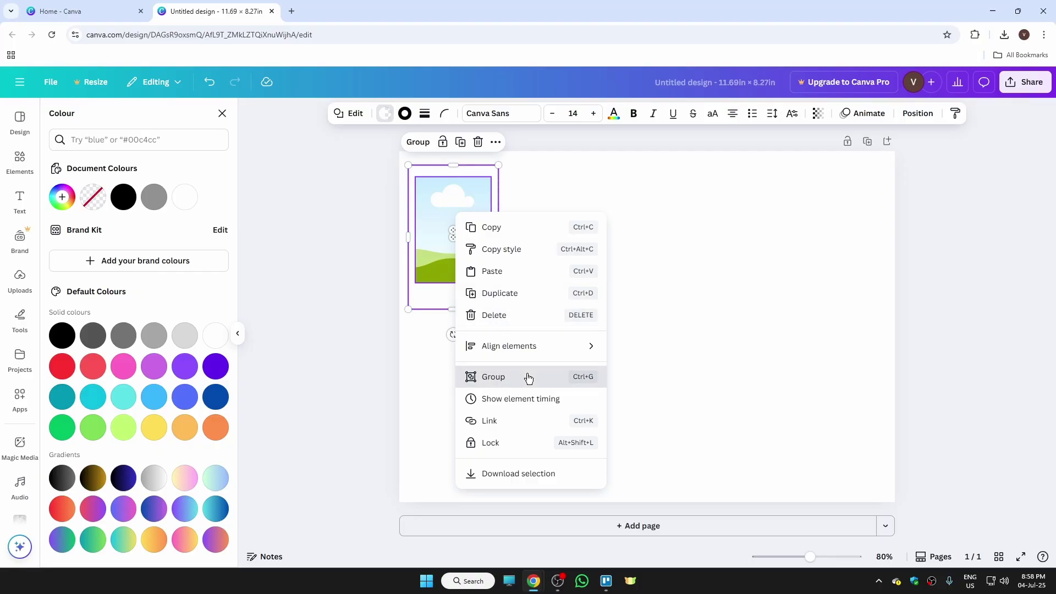
{"action": "right_click", "coordinate": [473, 220]}
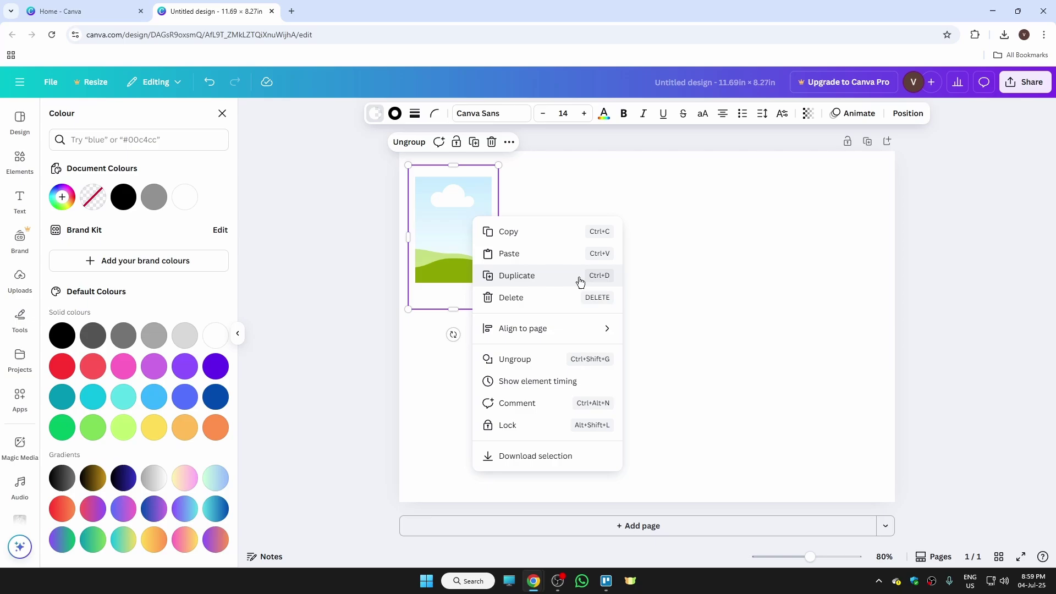
{"action": "left_click", "coordinate": [549, 276]}
Line up duplicated Polaroid frames to the right until four sit in the top row.
{"action": "left_click_drag", "start_coordinate": [473, 261], "coordinate": [562, 249]}
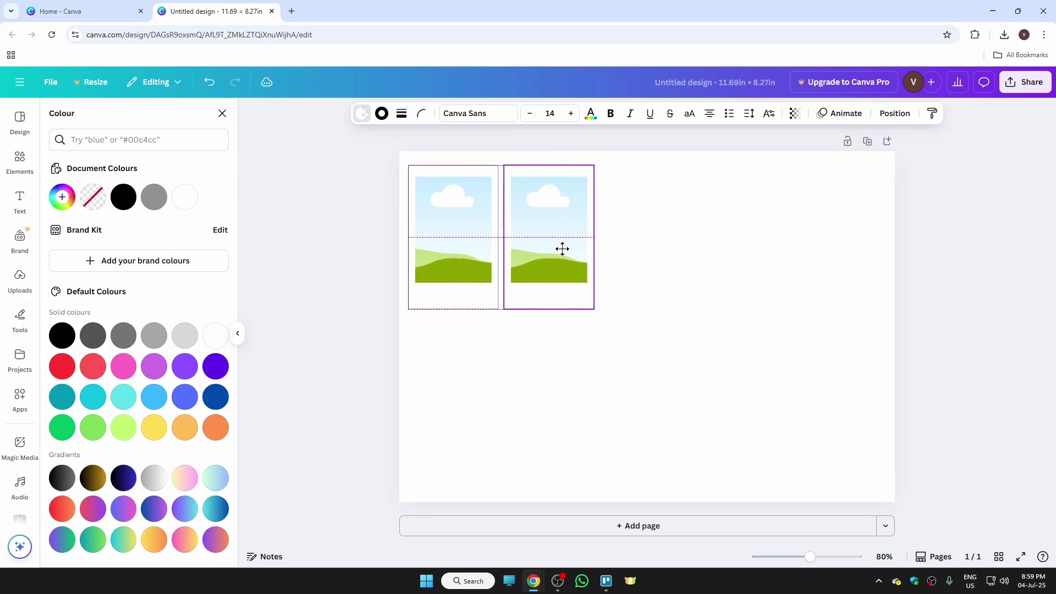
{"action": "left_click_drag", "start_coordinate": [561, 248], "coordinate": [563, 249]}
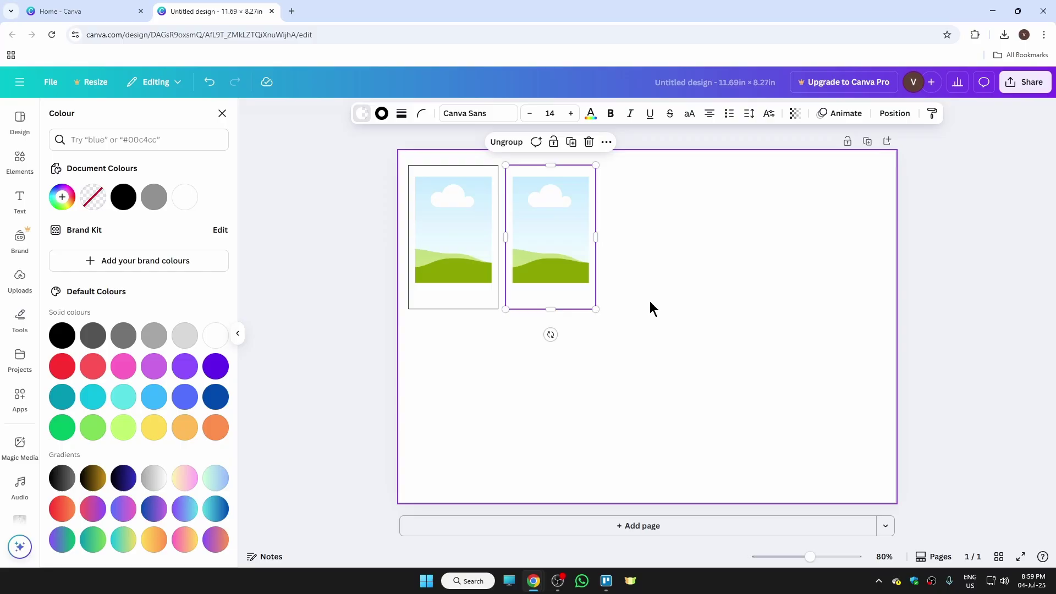
{"action": "left_click_drag", "start_coordinate": [640, 321], "coordinate": [537, 199]}
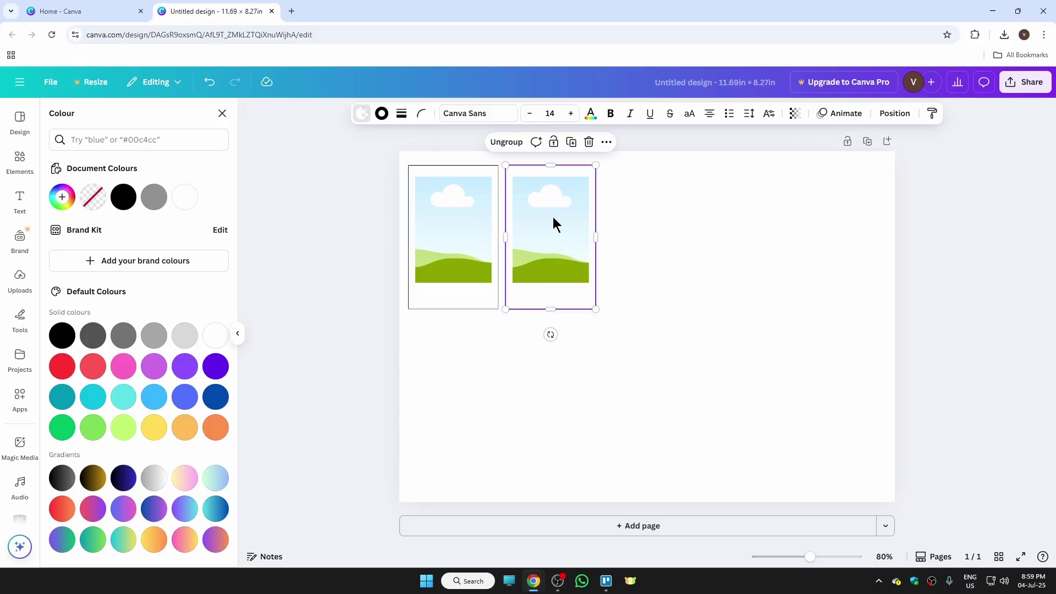
{"action": "right_click", "coordinate": [553, 217]}
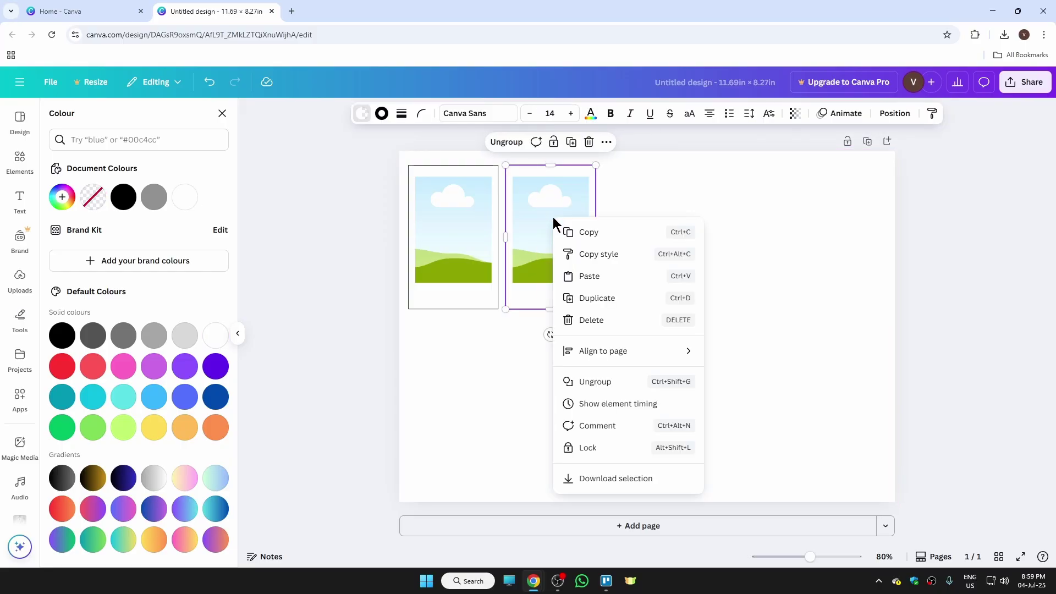
{"action": "left_click", "coordinate": [600, 297]}
{"action": "left_click_drag", "start_coordinate": [615, 248], "coordinate": [681, 244]}
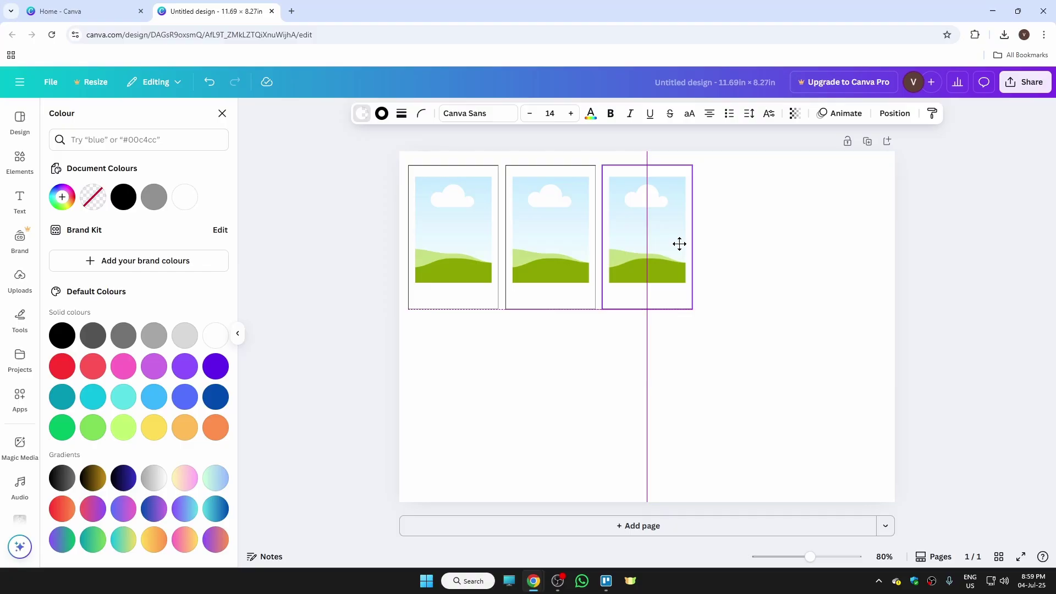
{"action": "left_click_drag", "start_coordinate": [759, 346], "coordinate": [661, 242]}
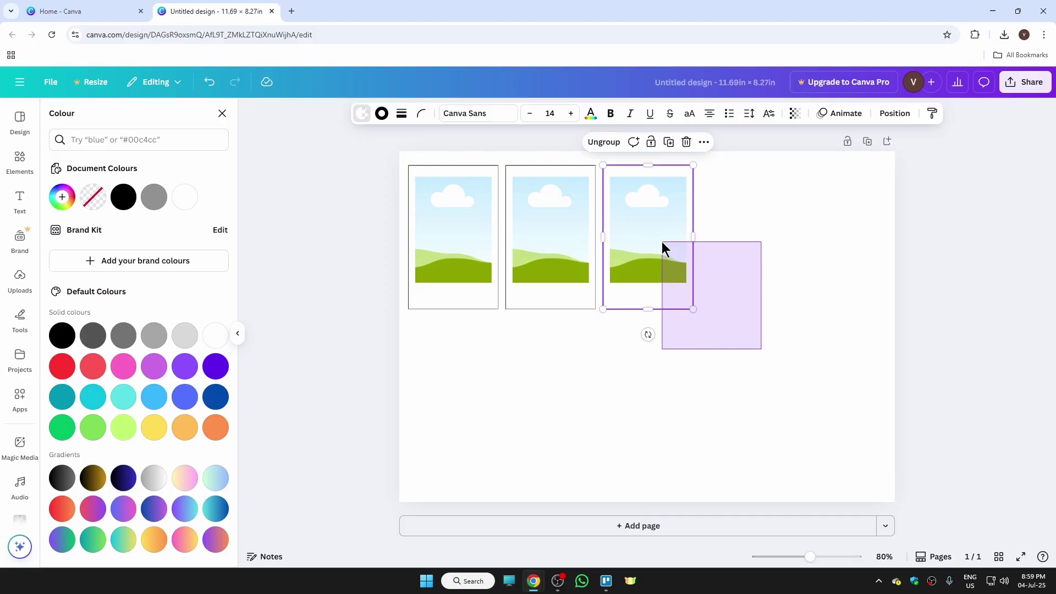
{"action": "right_click", "coordinate": [661, 242]}
{"action": "left_click", "coordinate": [730, 324]}
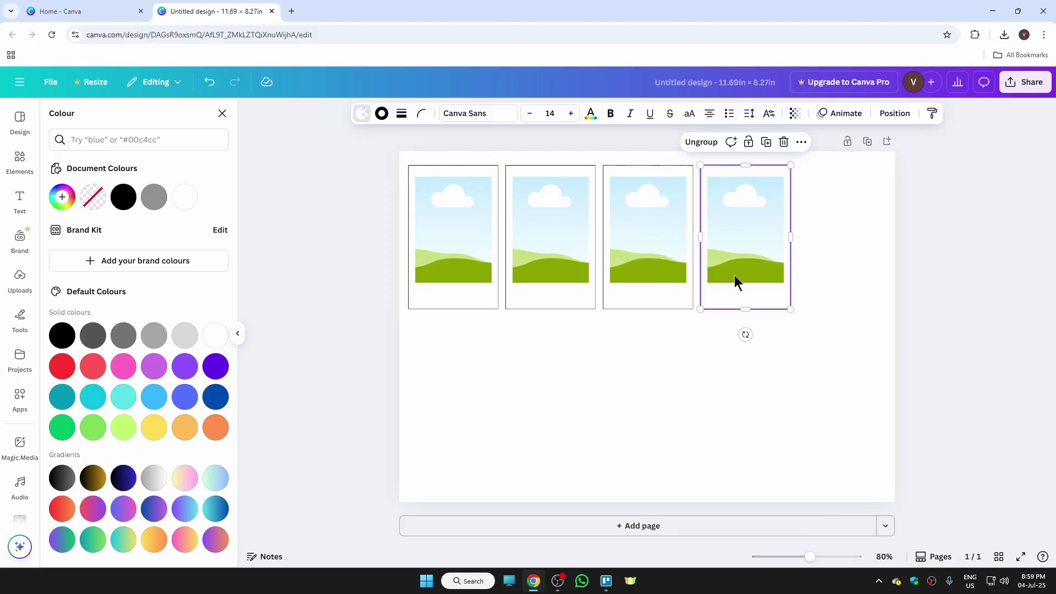
{"action": "left_click_drag", "start_coordinate": [835, 318], "coordinate": [744, 217]}
{"action": "right_click", "coordinate": [744, 216]}
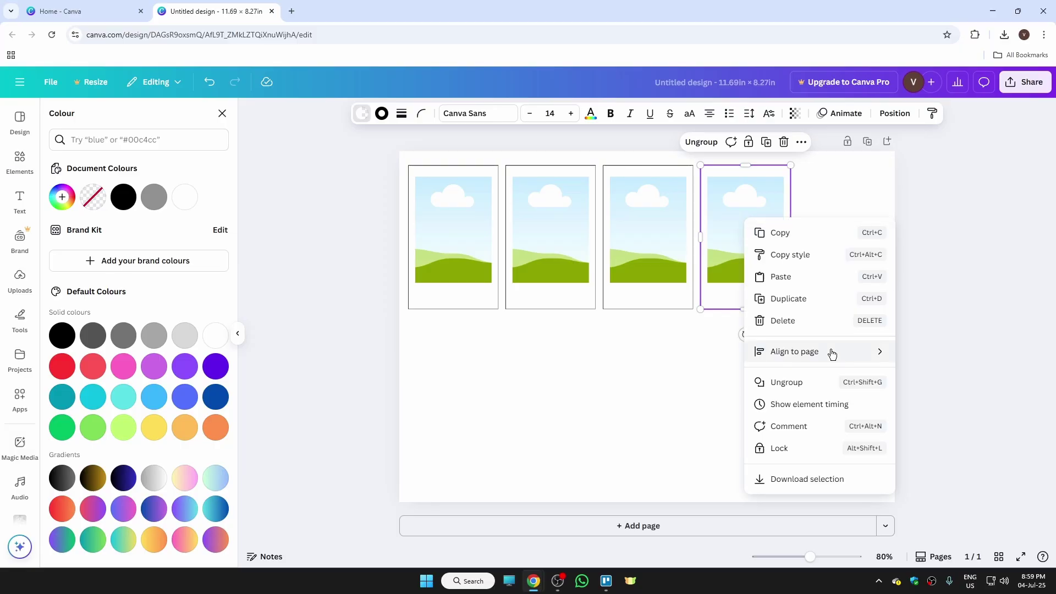
Add the fifth frame, then duplicate the whole row and place it below as a second row.
{"action": "left_click", "coordinate": [810, 303]}
{"action": "left_click", "coordinate": [789, 397]}
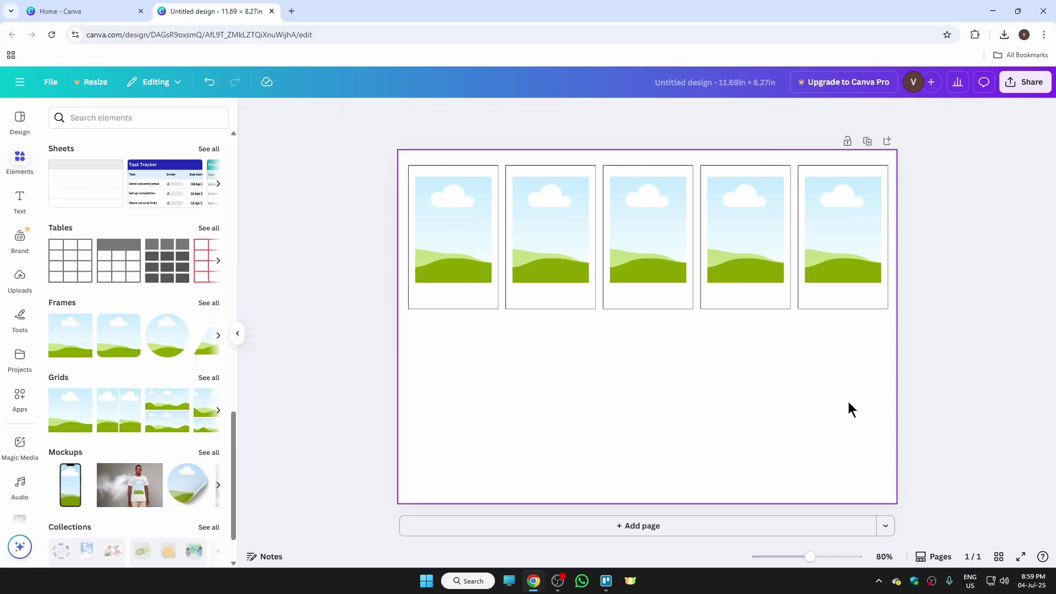
{"action": "left_click_drag", "start_coordinate": [853, 368], "coordinate": [426, 198]}
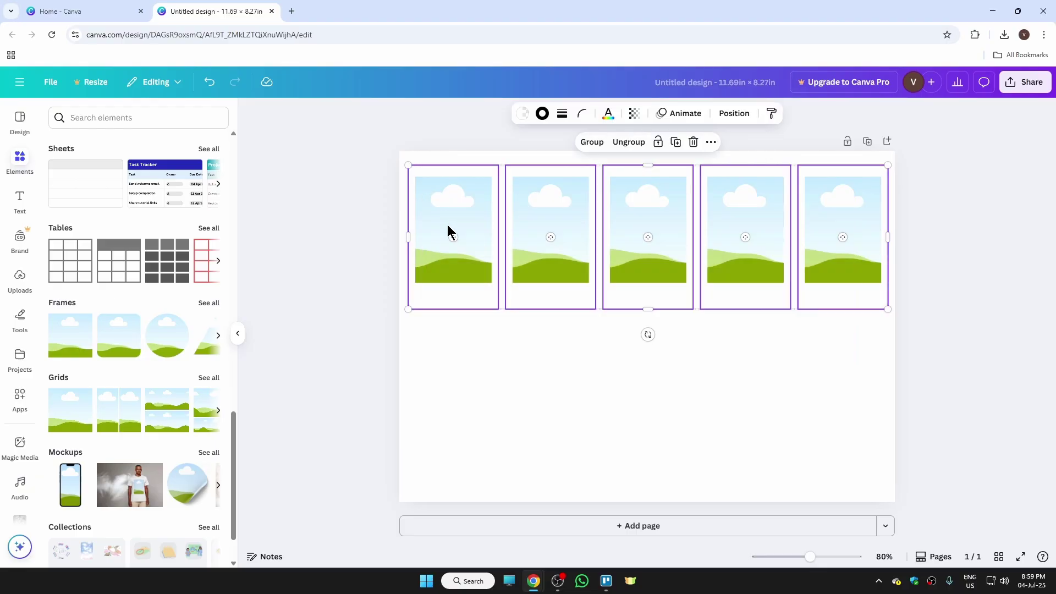
{"action": "right_click", "coordinate": [448, 225]}
{"action": "left_click", "coordinate": [542, 305]}
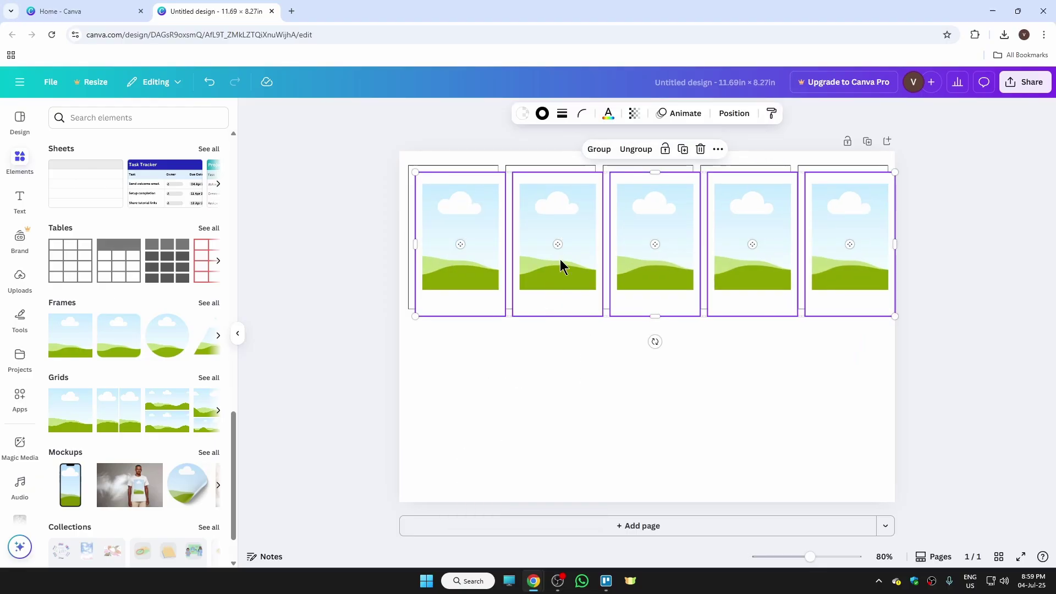
{"action": "left_click_drag", "start_coordinate": [557, 272], "coordinate": [550, 425]}
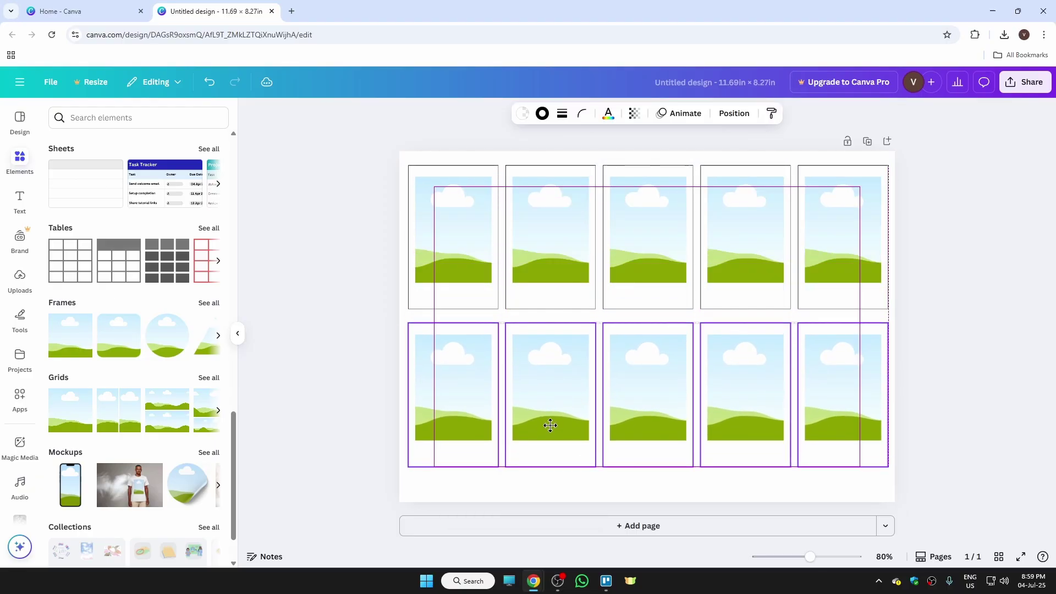
{"action": "left_click", "coordinate": [988, 422]}
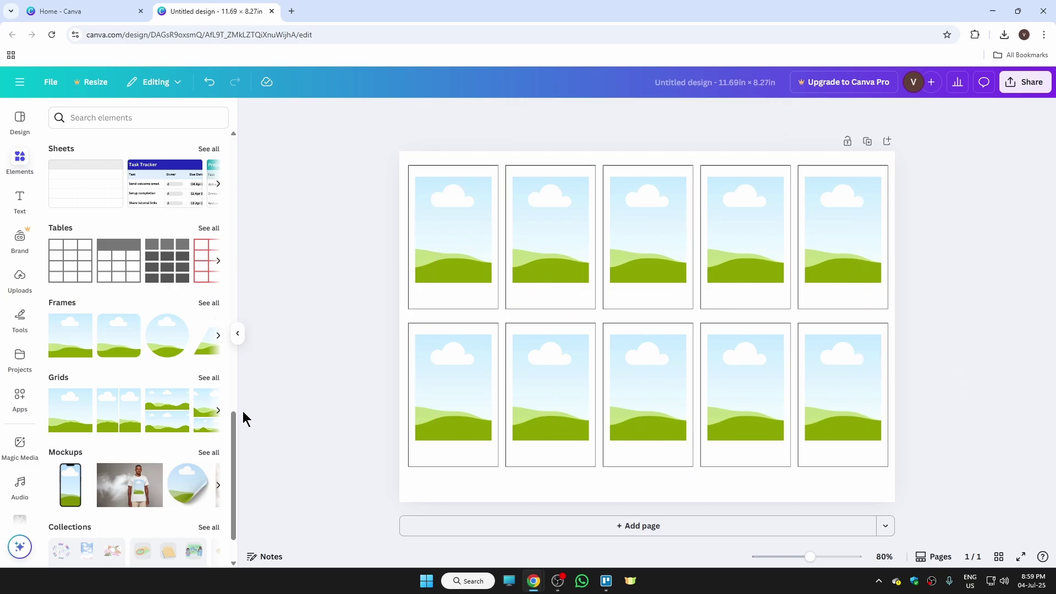
{"action": "left_click_drag", "start_coordinate": [233, 434], "coordinate": [232, 363]}
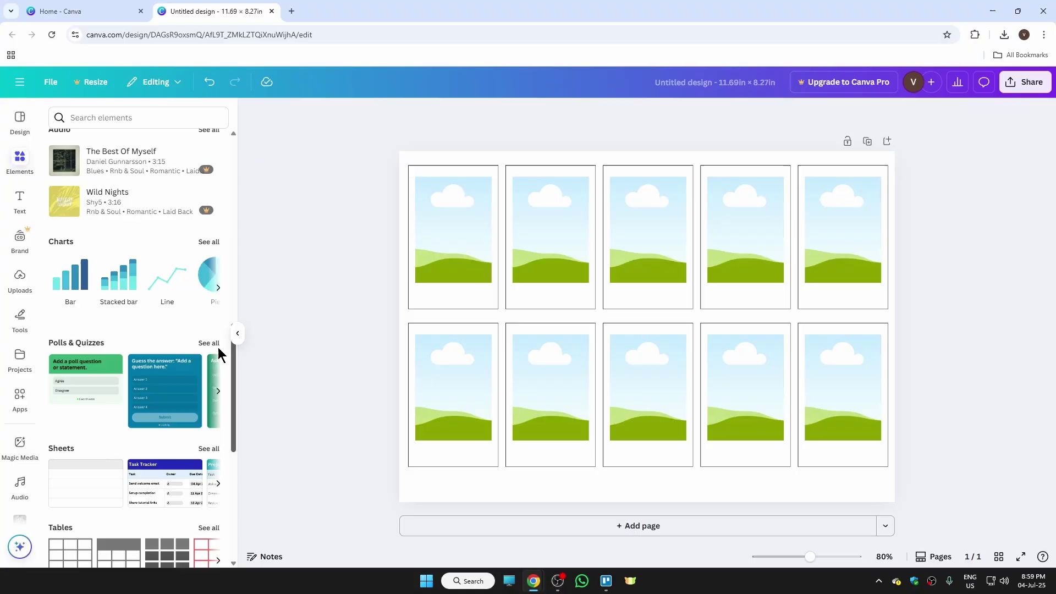
Upload several pexels photos from the Downloads folder through the Uploads panel.
{"action": "left_click", "coordinate": [19, 281]}
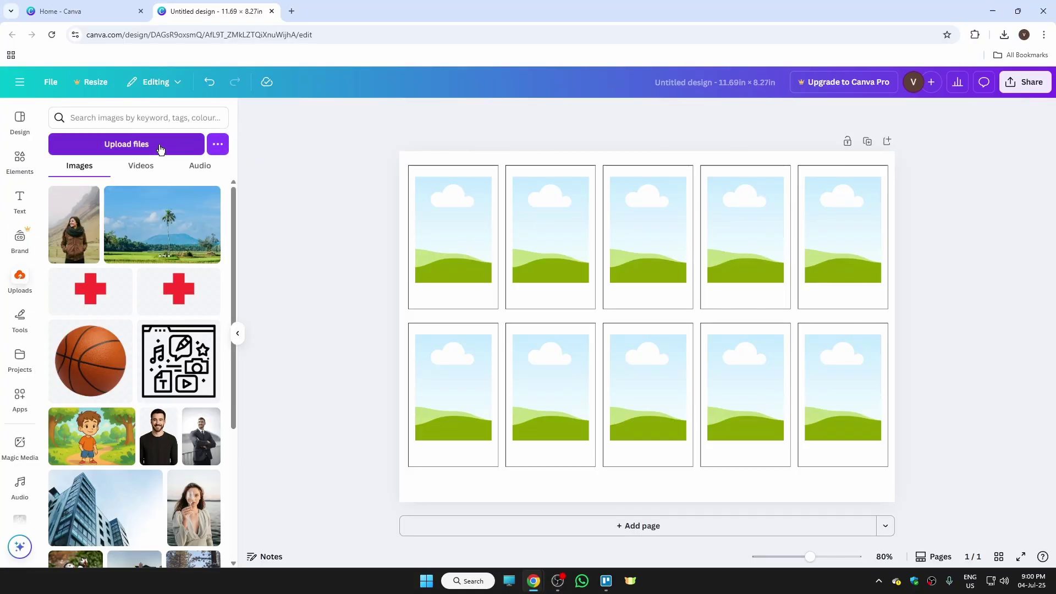
{"action": "left_click", "coordinate": [160, 149]}
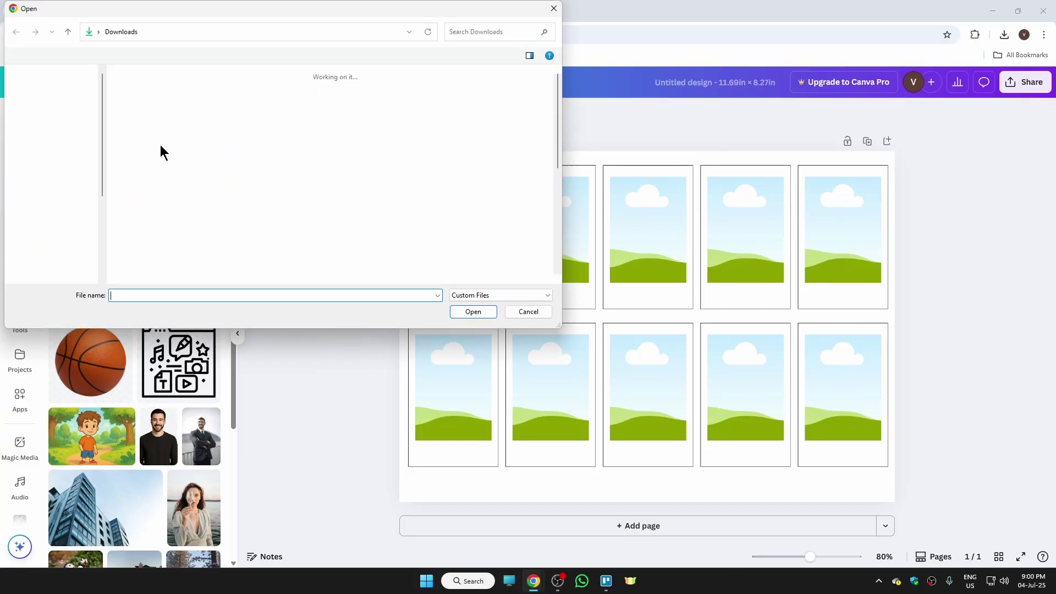
{"action": "scroll", "coordinate": [559, 94], "scroll_direction": "down", "scroll_amount": 5}
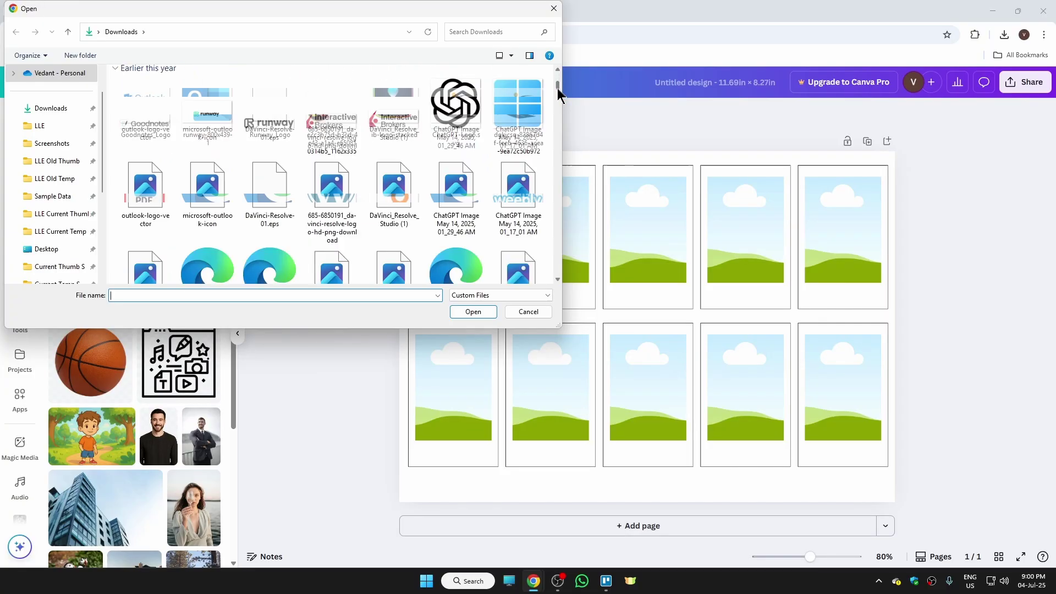
{"action": "left_click_drag", "start_coordinate": [559, 94], "coordinate": [558, 78]}
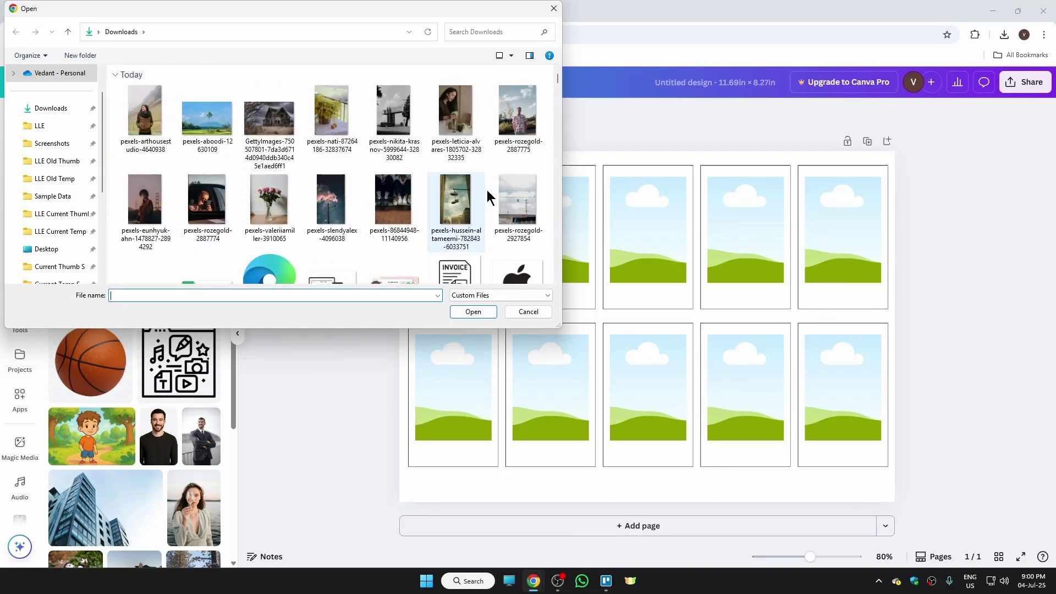
{"action": "left_click", "coordinate": [511, 206]}
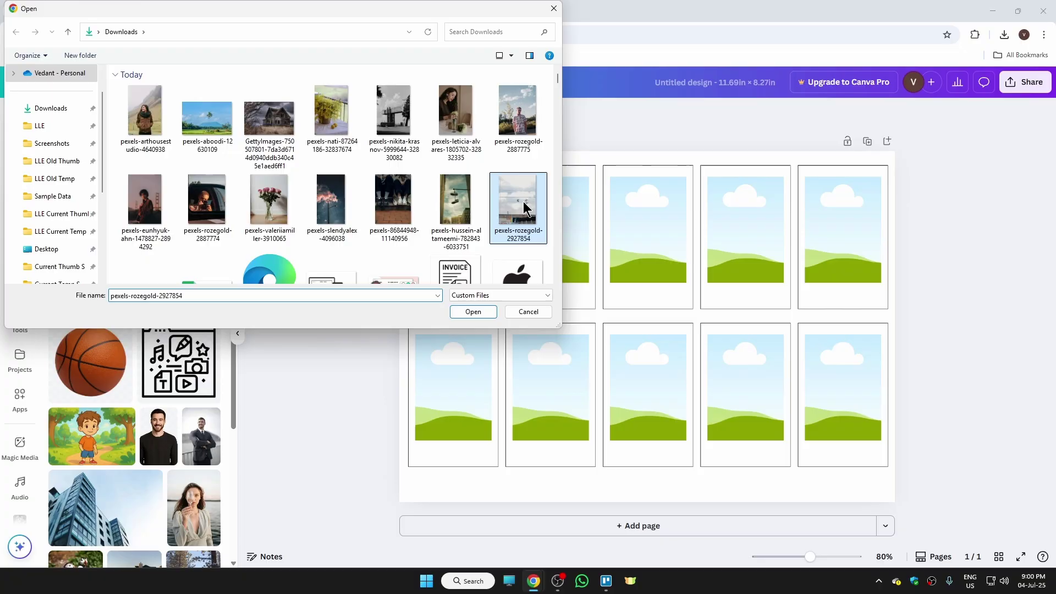
{"action": "left_click", "coordinate": [335, 122], "text": "ctrl"}
{"action": "left_click", "coordinate": [472, 311]}
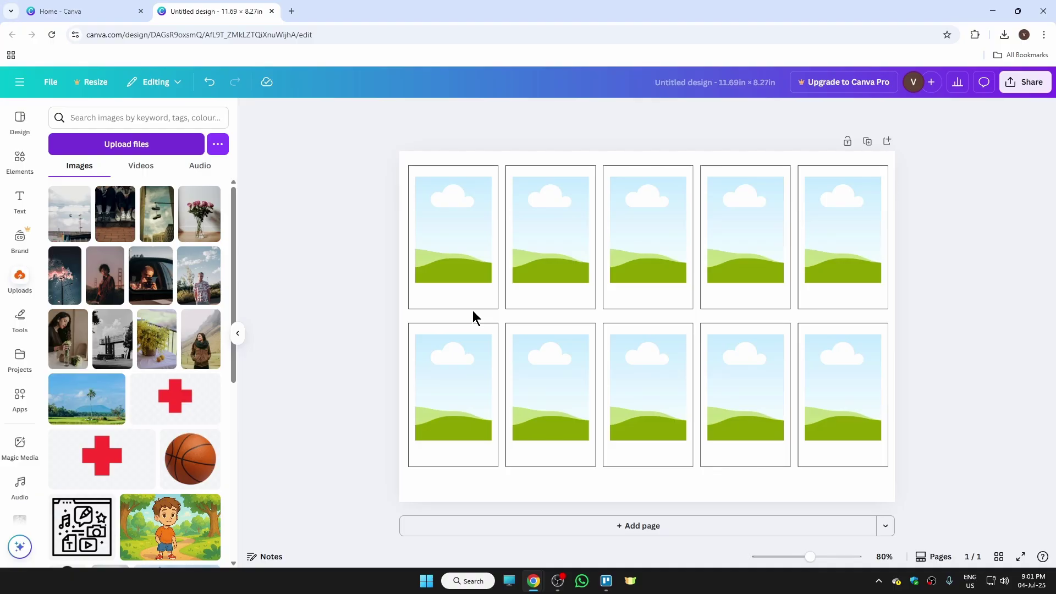
Drag the shoes, sneakers, car, woman and other uploaded photos into the ten frames.
{"action": "left_click_drag", "start_coordinate": [156, 215], "coordinate": [447, 247]}
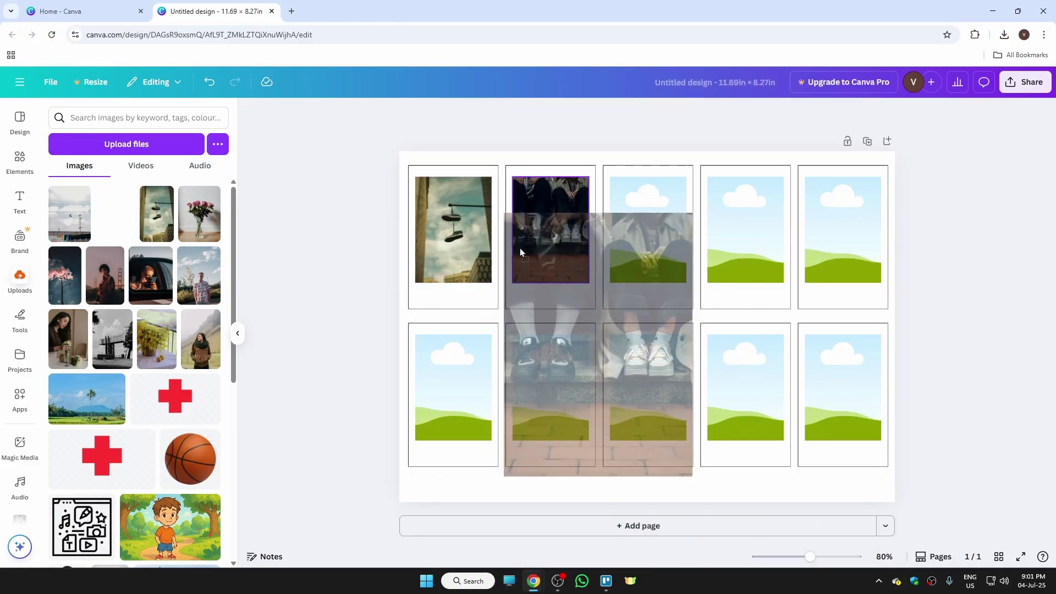
{"action": "left_click_drag", "start_coordinate": [115, 213], "coordinate": [550, 236]}
{"action": "left_click", "coordinate": [154, 290]}
{"action": "mouse_move", "coordinate": [201, 339]}
{"action": "left_mouse_down"}
{"action": "mouse_move", "coordinate": [599, 451]}
{"action": "mouse_move", "coordinate": [648, 387]}
{"action": "left_mouse_up"}
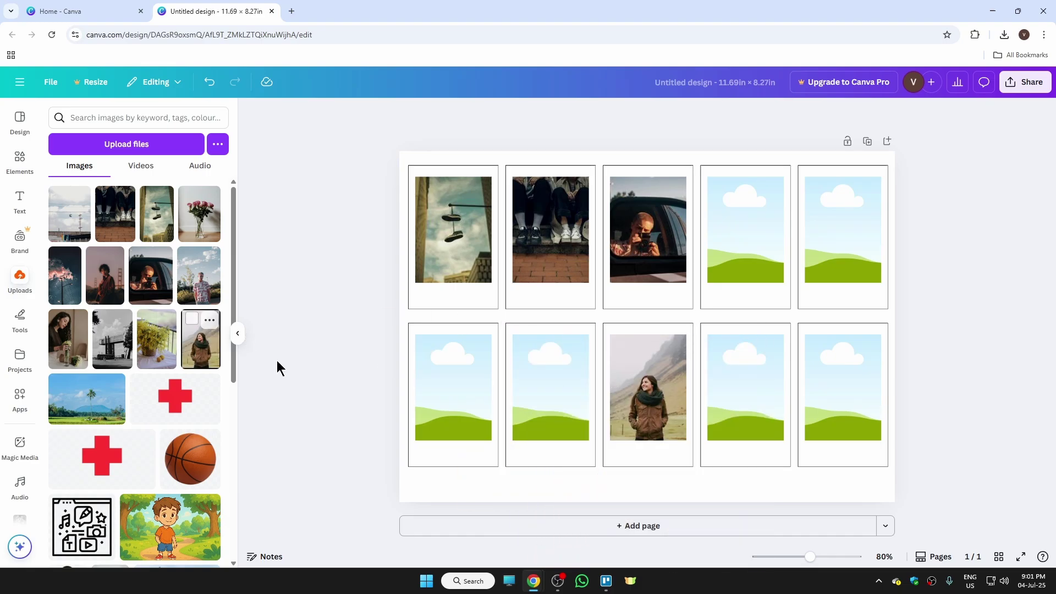
{"action": "left_click_drag", "start_coordinate": [77, 347], "coordinate": [745, 387]}
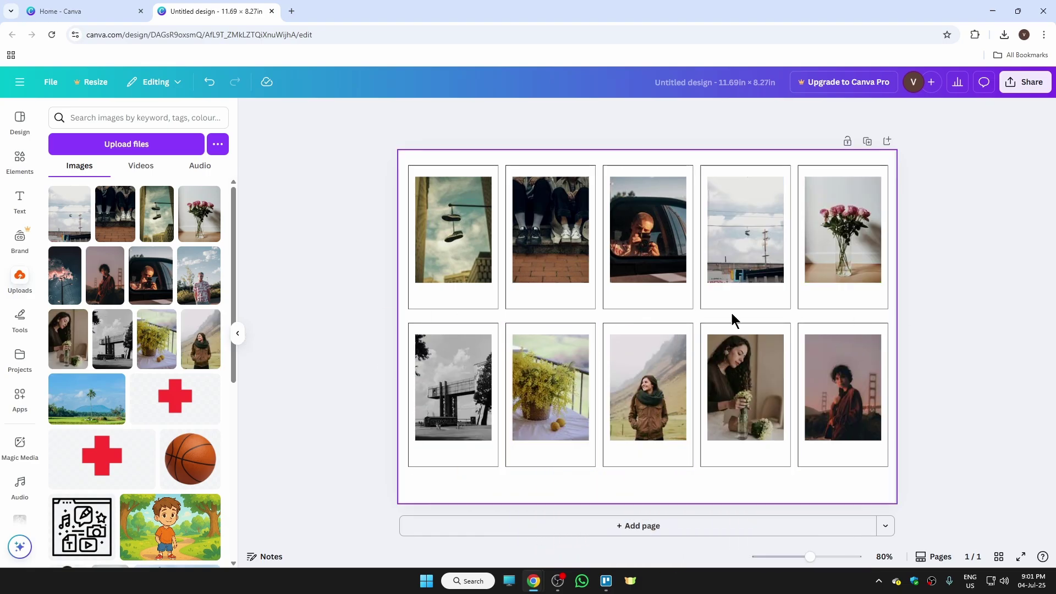
{"action": "left_click", "coordinate": [237, 336]}
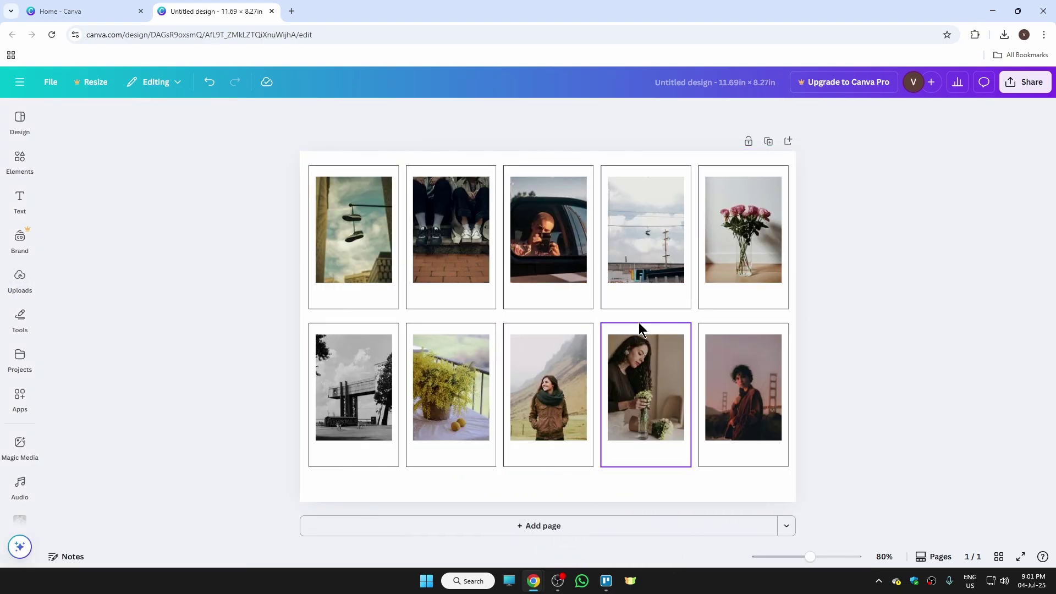
Download the collage from Share > Download with file type PNG.
{"action": "left_click", "coordinate": [1023, 83]}
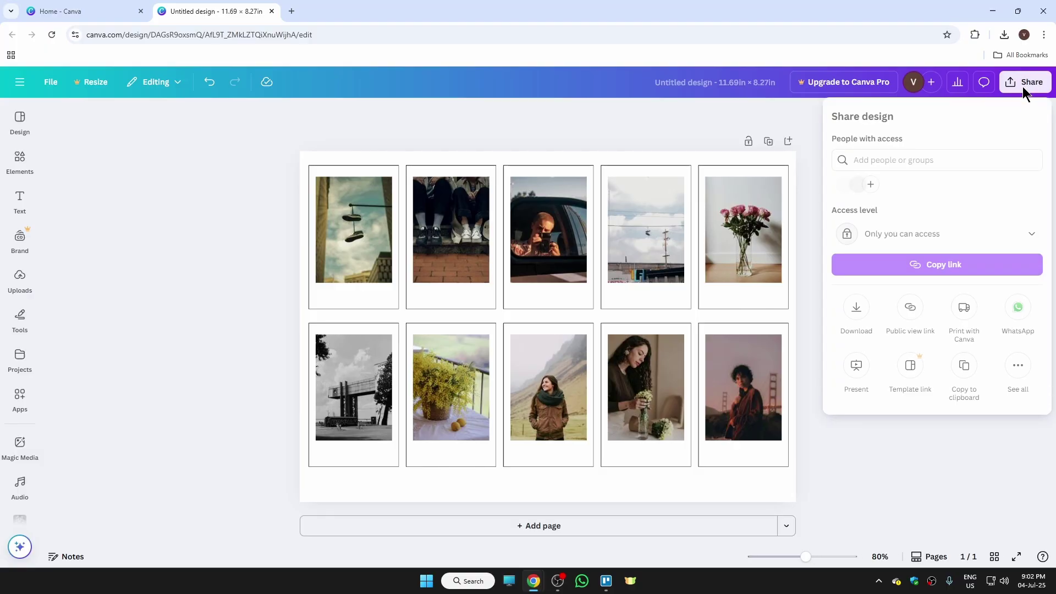
{"action": "left_click", "coordinate": [856, 311]}
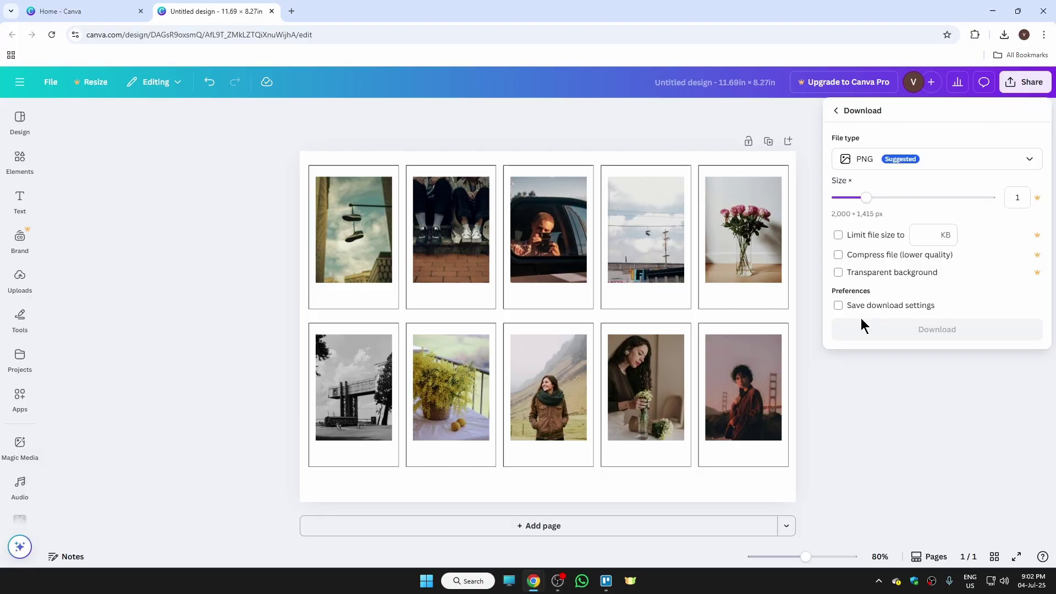
{"action": "left_click", "coordinate": [890, 330]}
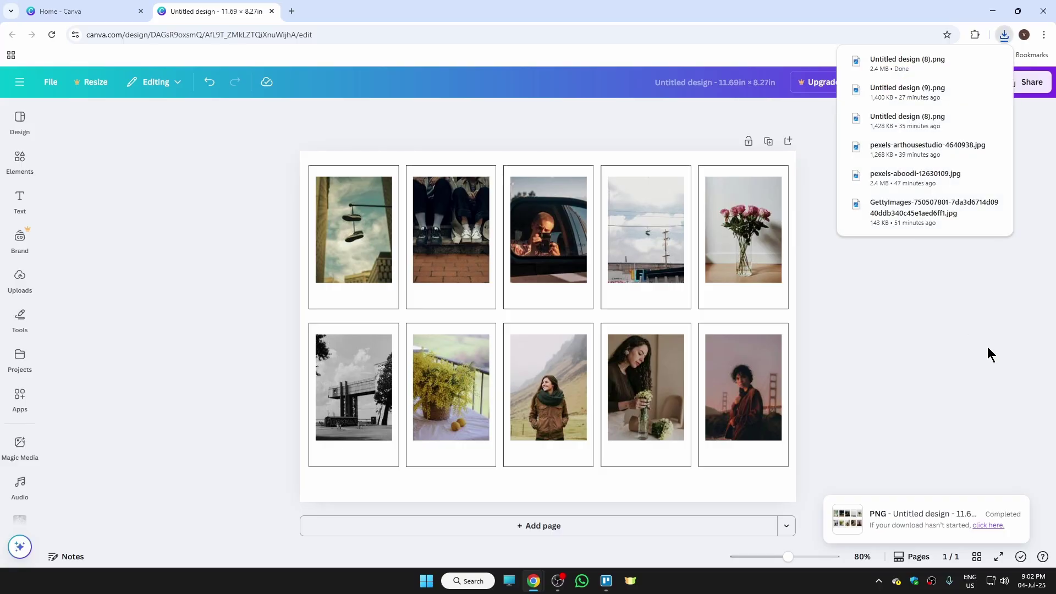
{"action": "mouse_move", "coordinate": [908, 64]}
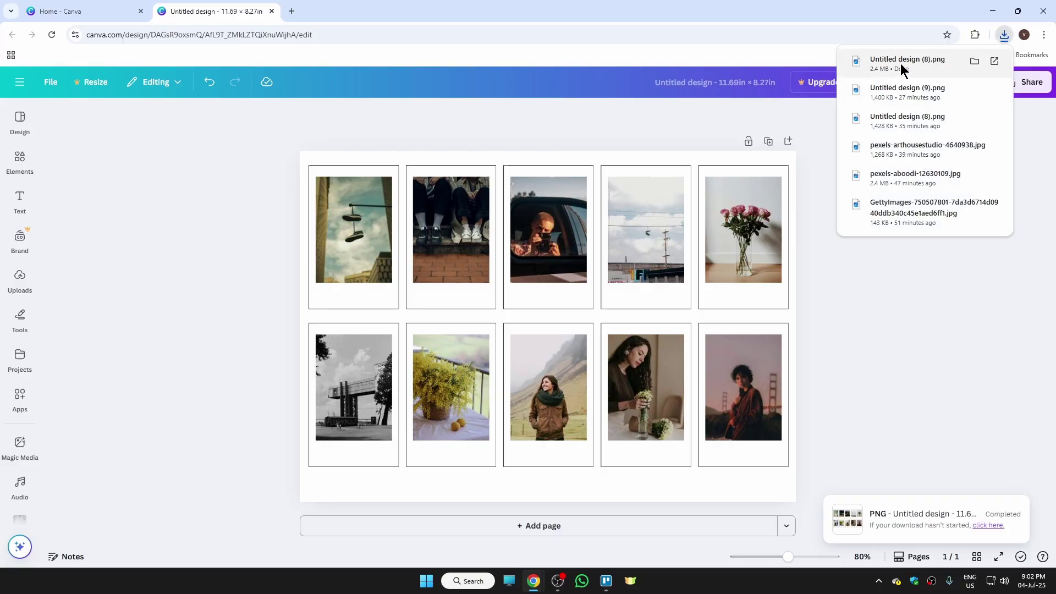
Open the downloaded 'Untitled design (8).png' in Windows Photos to check the ten-photo collage.
{"action": "left_click", "coordinate": [900, 64]}
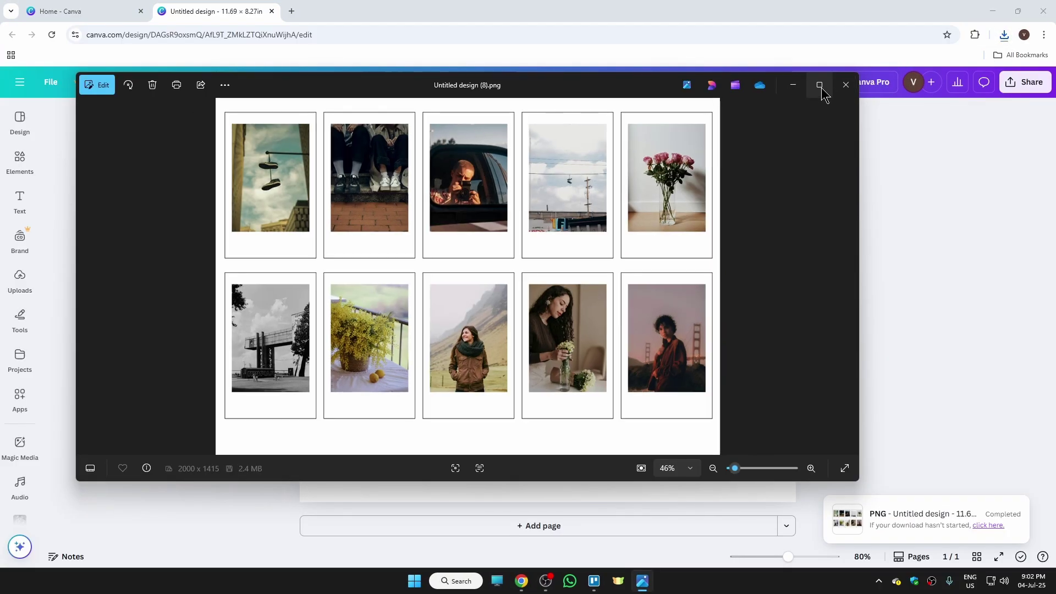